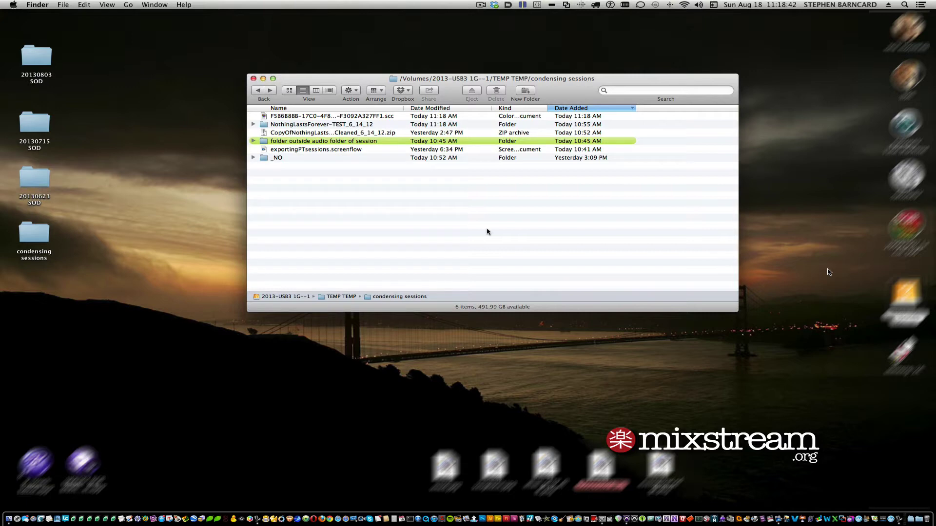
{"action": "left_click", "coordinate": [267, 125]}
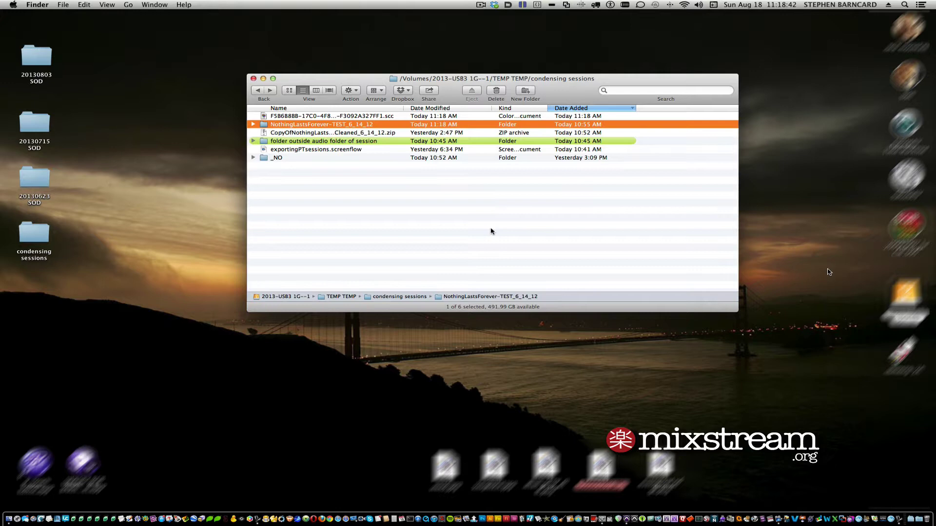
{"action": "key", "text": "super+i"}
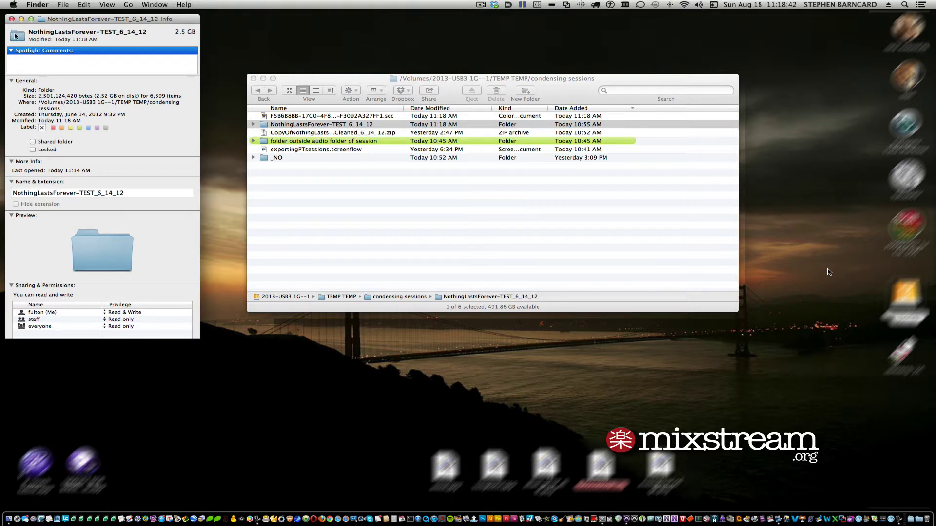
{"action": "left_click", "coordinate": [11, 19]}
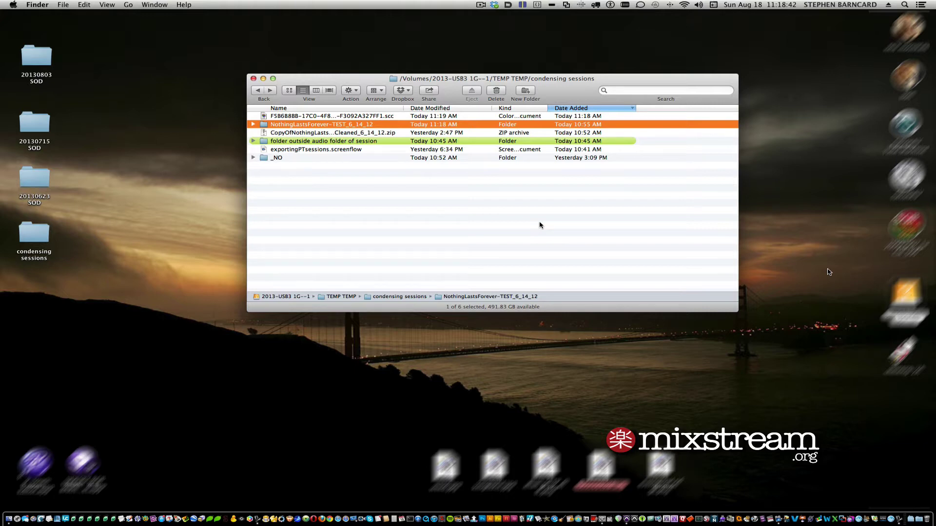
Step: Open the NothingLastsForever-TEST_6_14_12 .ptx session, declining to save the inactive plug-in report
{"action": "left_click", "coordinate": [252, 125]}
{"action": "left_click", "coordinate": [275, 133]}
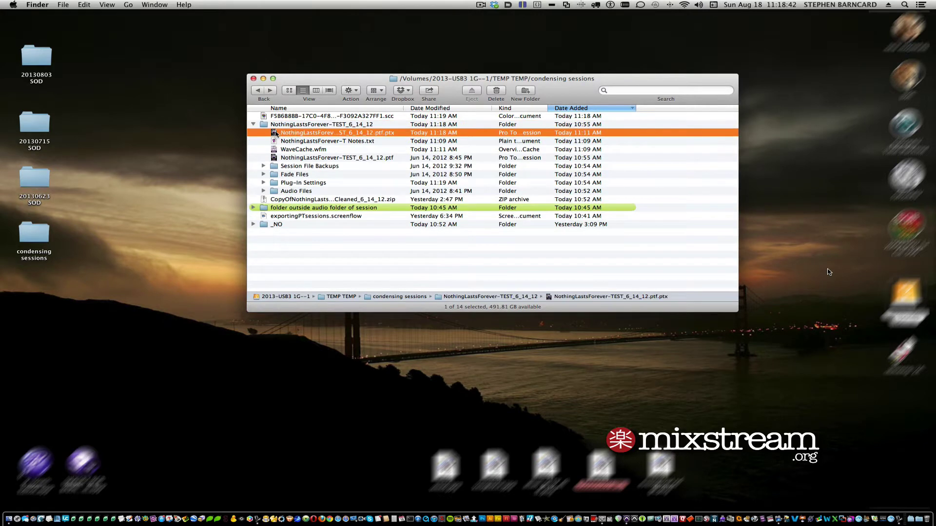
{"action": "double_click", "coordinate": [275, 134]}
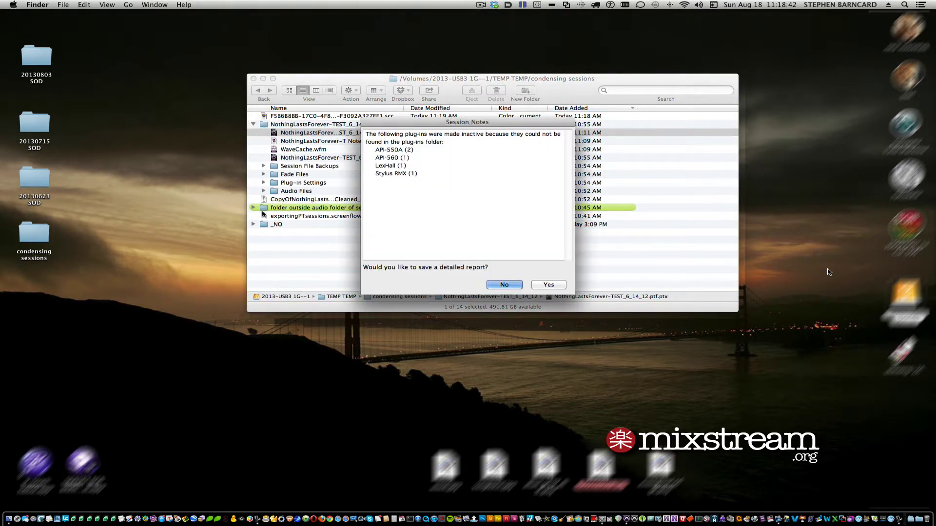
{"action": "left_click", "coordinate": [504, 285]}
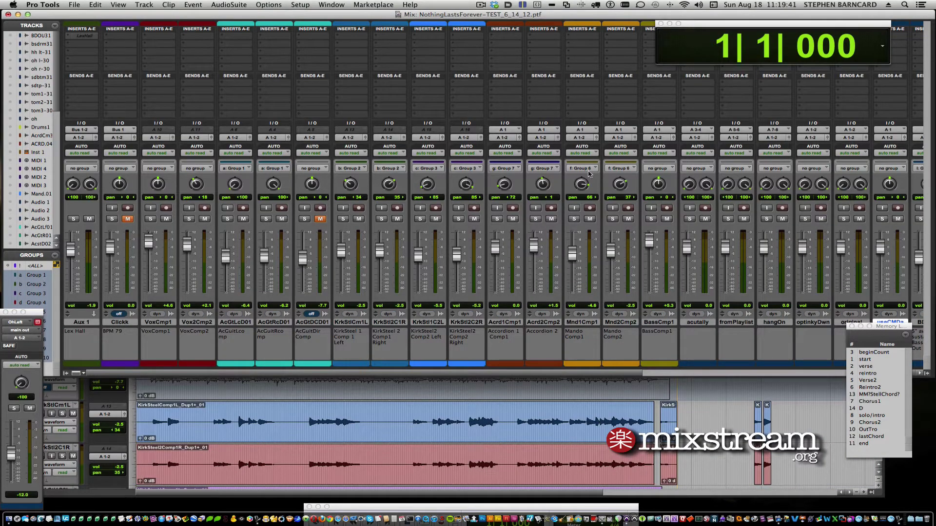
Step: Play and stop the session twice, then switch from the Mix window to the Edit window
{"action": "key", "text": "space"}
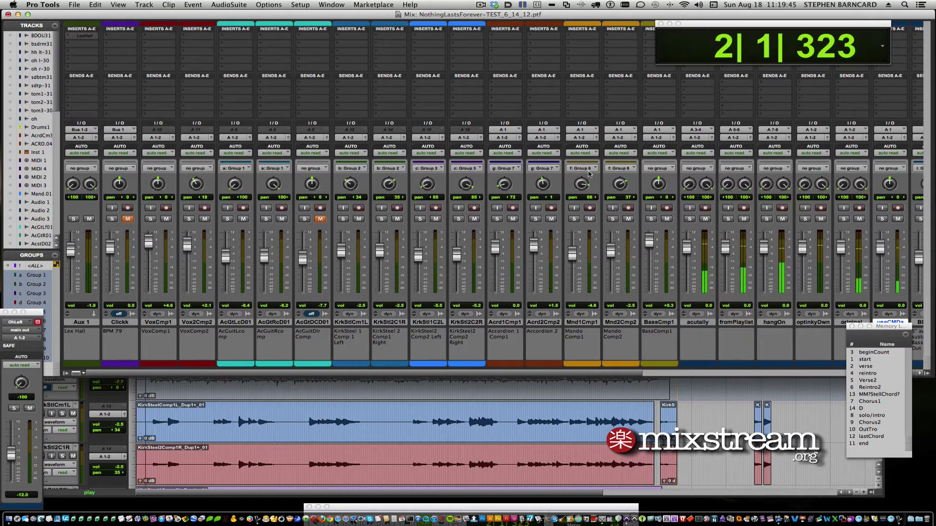
{"action": "key", "text": "space"}
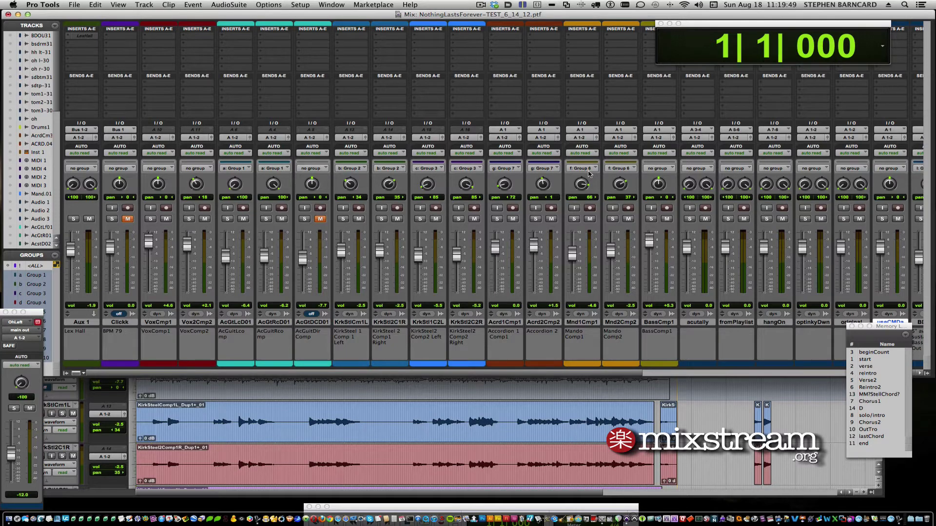
{"action": "key", "text": "space"}
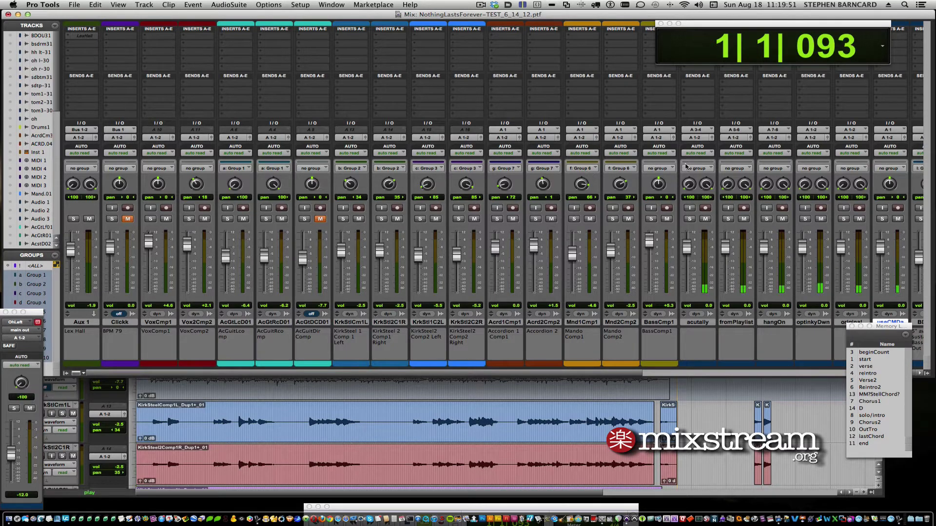
{"action": "key", "text": "space"}
{"action": "key", "text": "super+equal"}
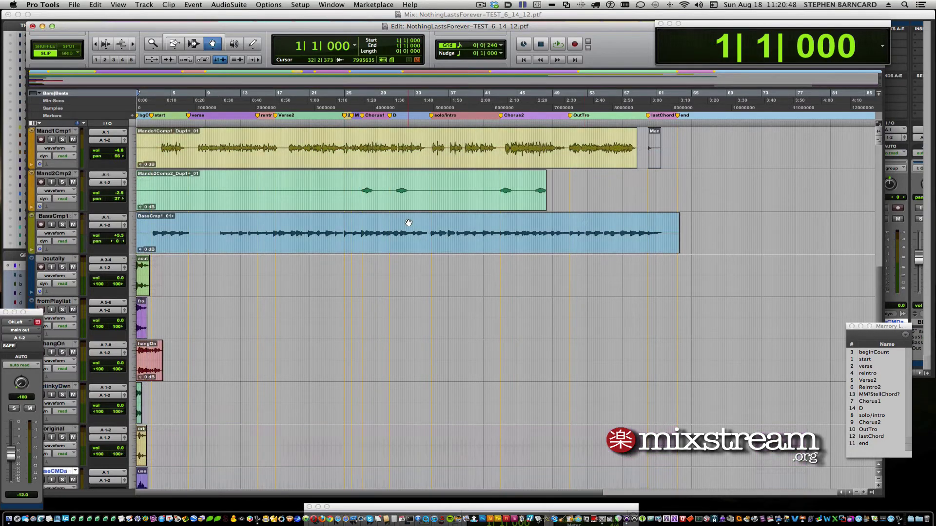
Step: In Finder, expand the Audio Files folder and the outside audio folder to inspect their recordings
{"action": "key", "text": "super+Tab"}
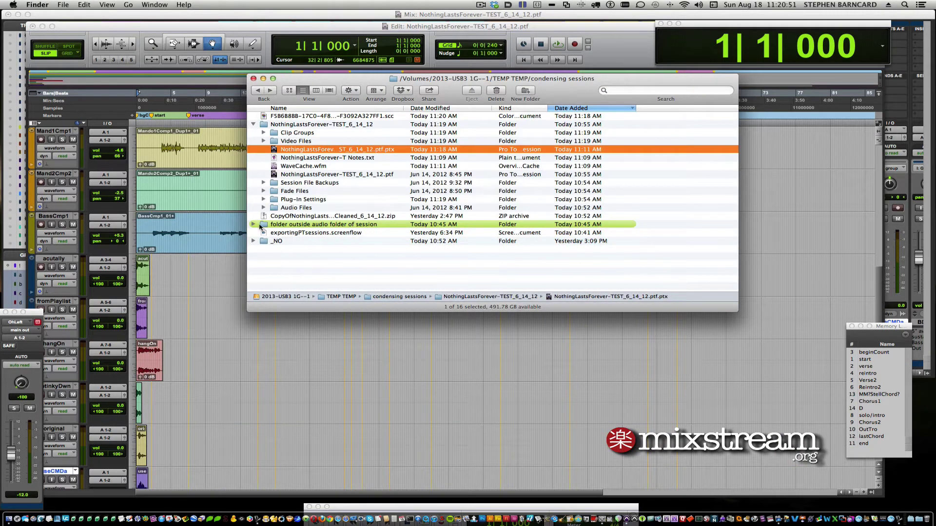
{"action": "left_click", "coordinate": [263, 207]}
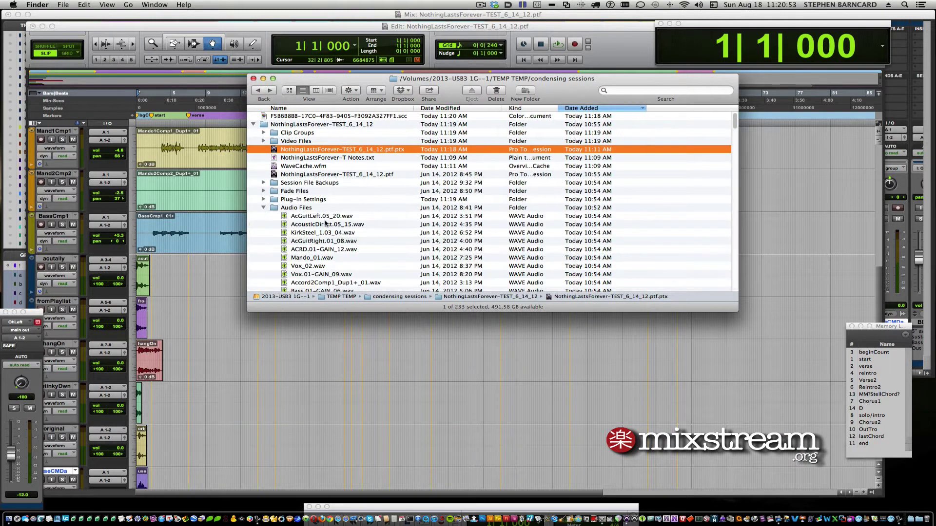
{"action": "scroll", "coordinate": [325, 224], "scroll_direction": "down", "scroll_amount": 20}
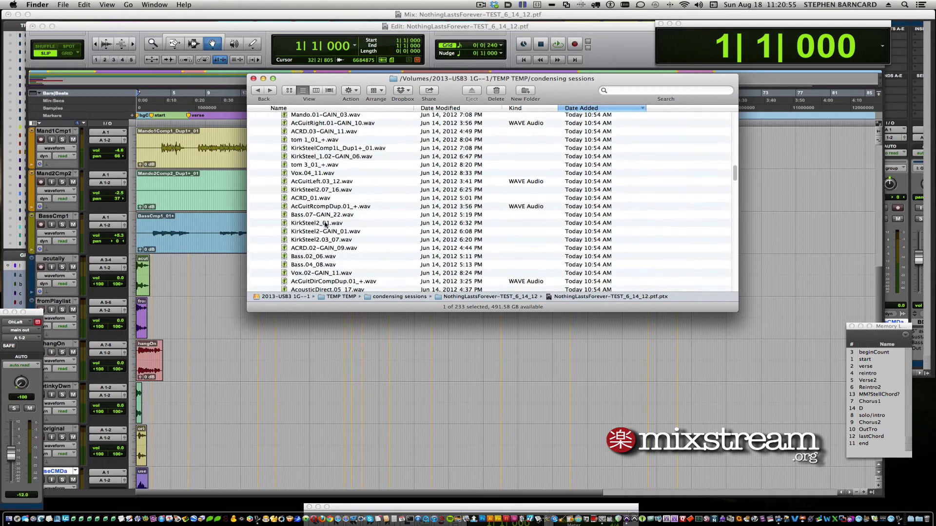
{"action": "scroll", "coordinate": [325, 223], "scroll_direction": "down", "scroll_amount": 20}
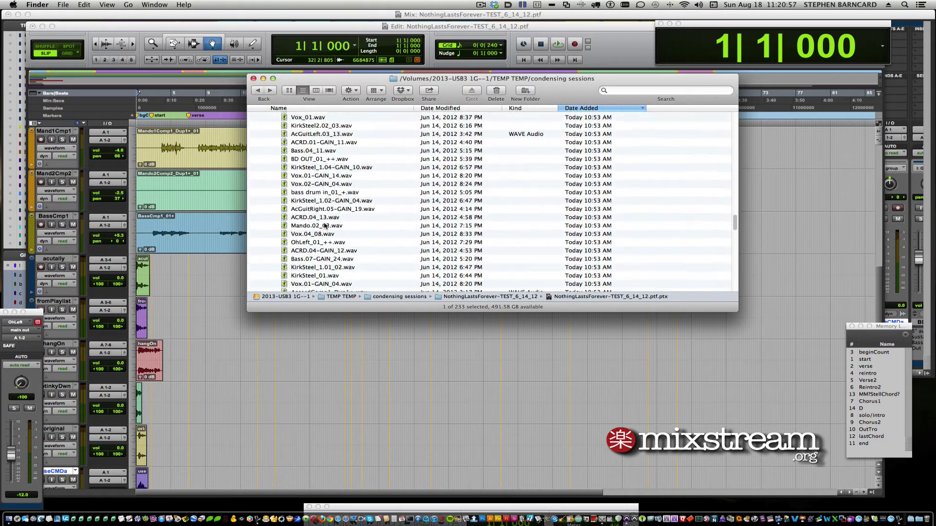
{"action": "scroll", "coordinate": [325, 226], "scroll_direction": "down", "scroll_amount": 20}
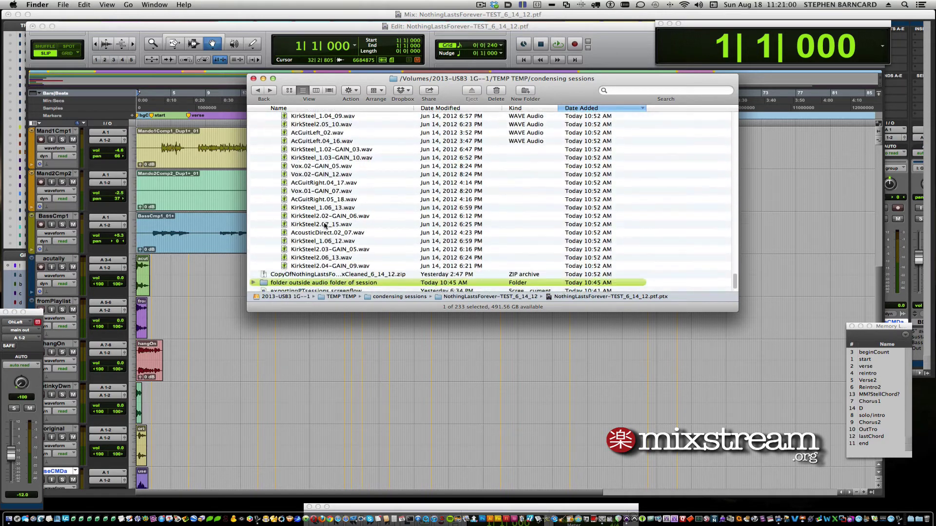
{"action": "scroll", "coordinate": [325, 225], "scroll_direction": "down", "scroll_amount": 3}
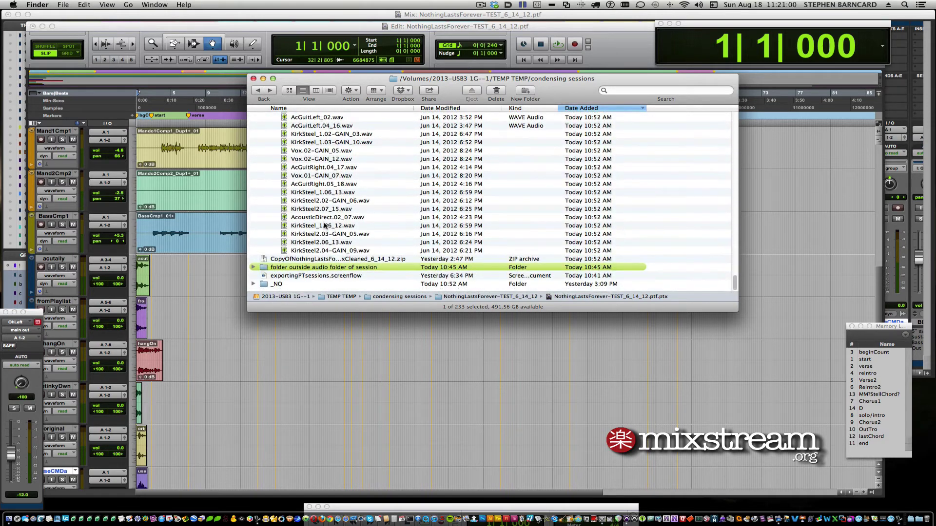
{"action": "left_click", "coordinate": [253, 272]}
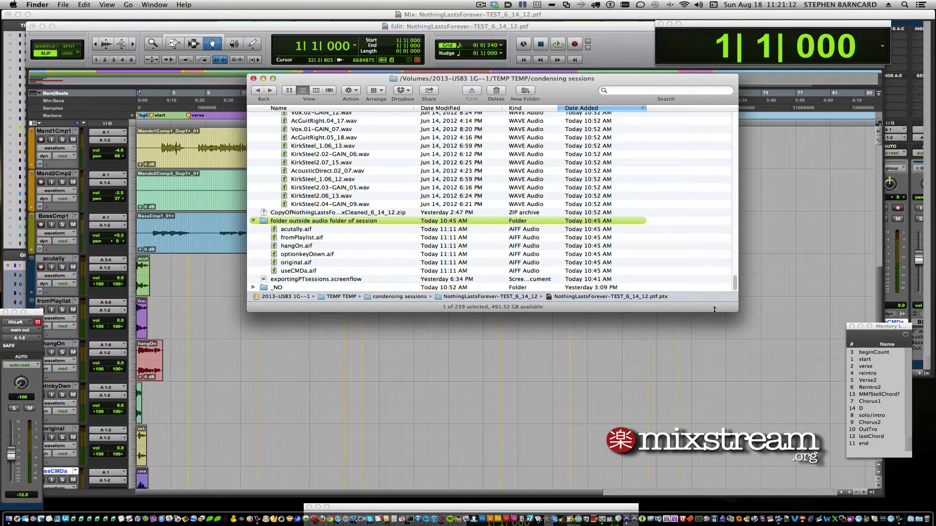
Step: Collapse the Audio Files, outside audio and session folders in condensing sessions
{"action": "scroll", "coordinate": [401, 170], "scroll_direction": "up", "scroll_amount": 15}
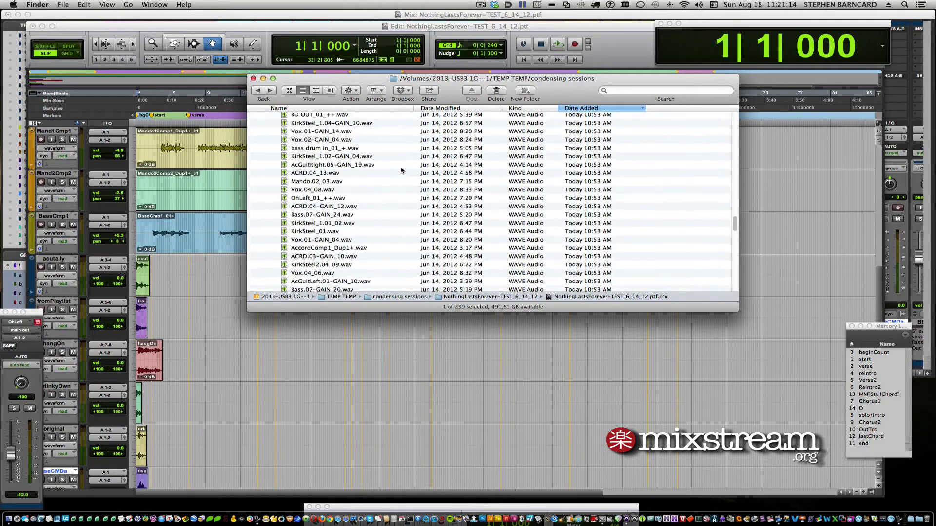
{"action": "scroll", "coordinate": [401, 170], "scroll_direction": "up", "scroll_amount": 15}
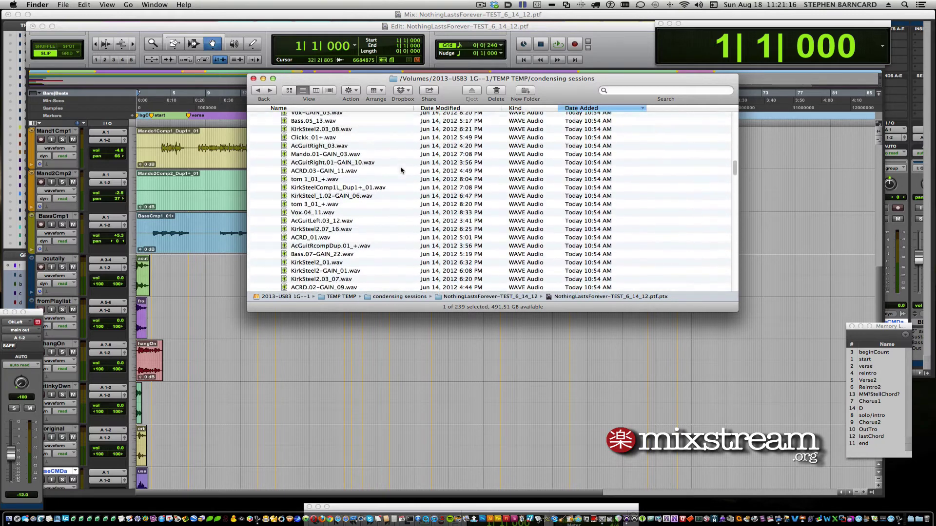
{"action": "scroll", "coordinate": [401, 170], "scroll_direction": "up", "scroll_amount": 15}
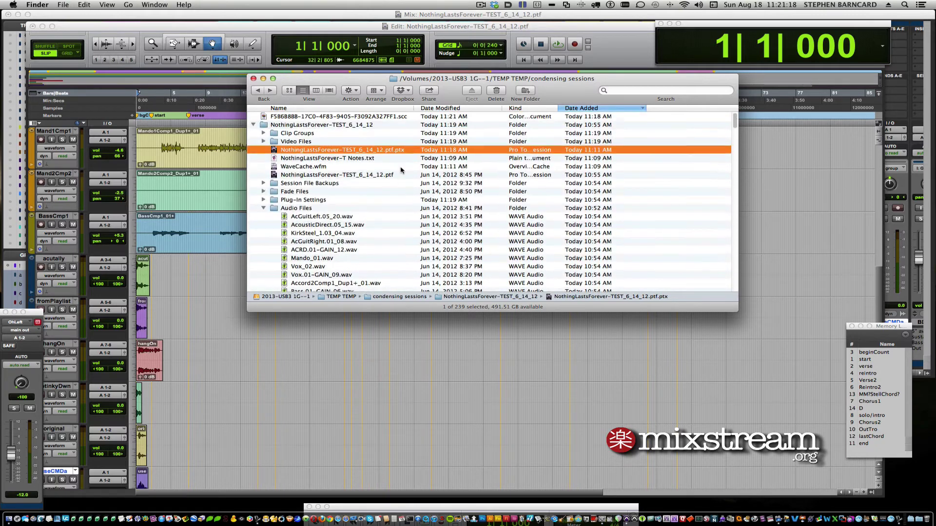
{"action": "left_click", "coordinate": [263, 207]}
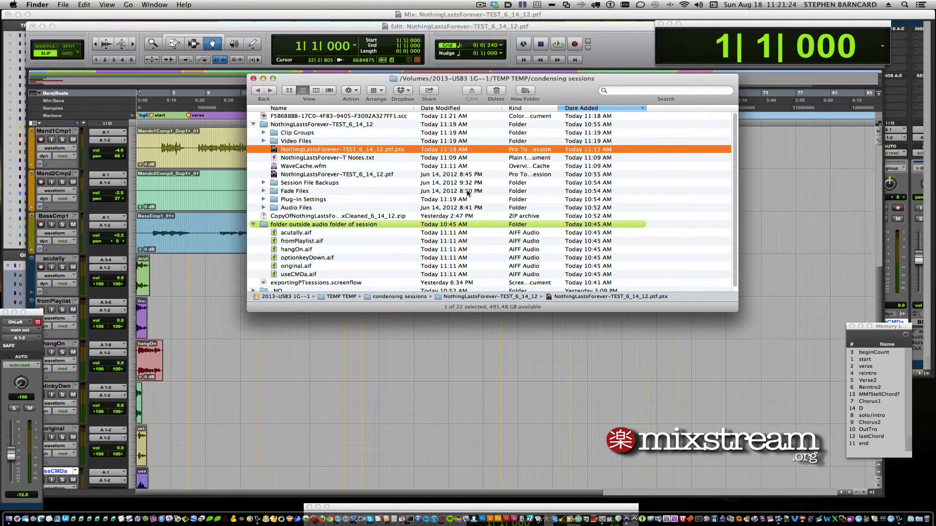
{"action": "left_click", "coordinate": [253, 225]}
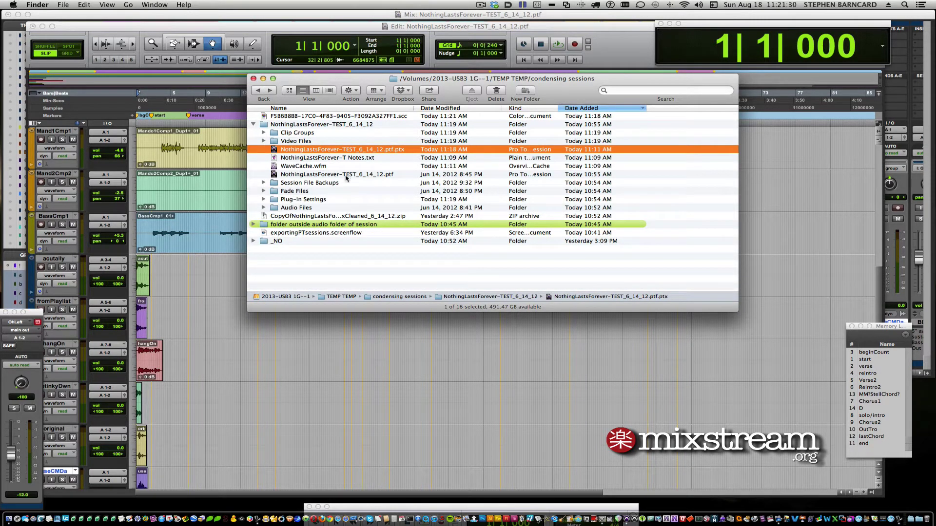
{"action": "left_click", "coordinate": [253, 124]}
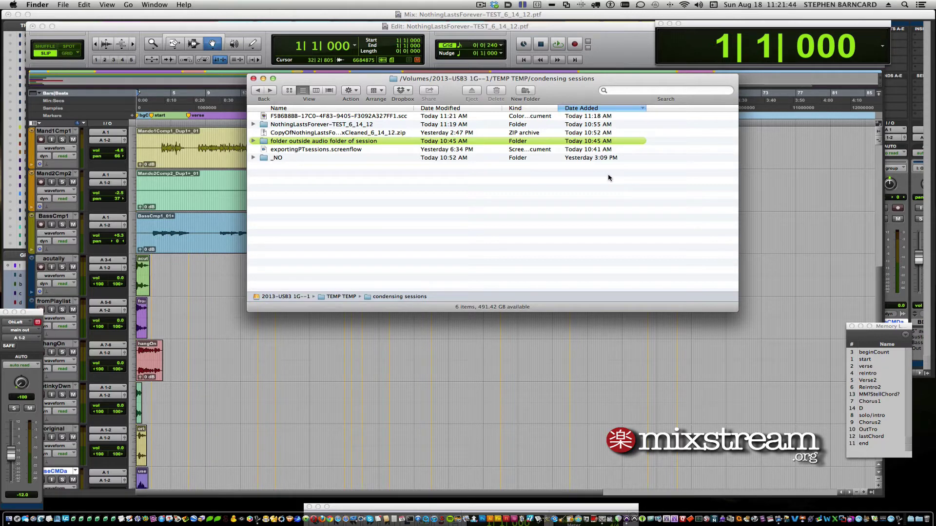
Step: Bring Pro Tools back to the front, save the session, and show the File menu
{"action": "left_click", "coordinate": [813, 222]}
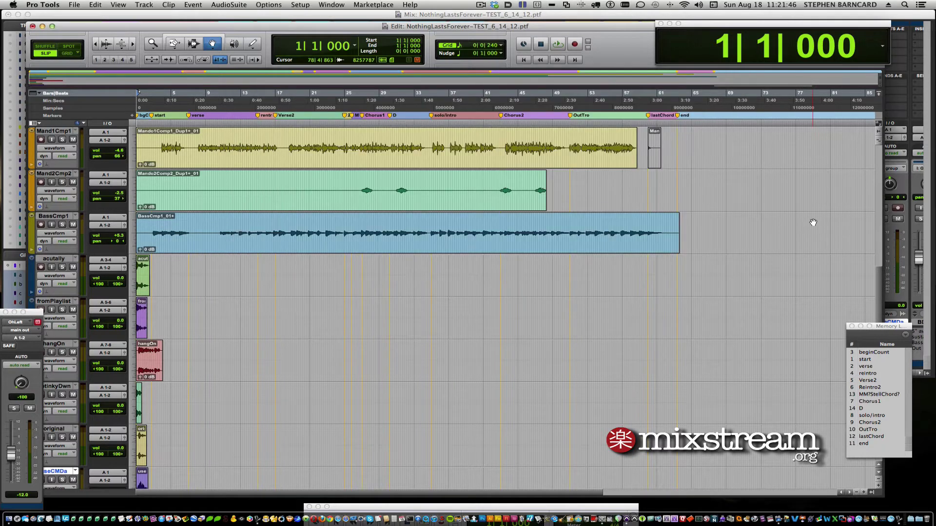
{"action": "scroll", "coordinate": [789, 234], "scroll_direction": "up", "scroll_amount": 10}
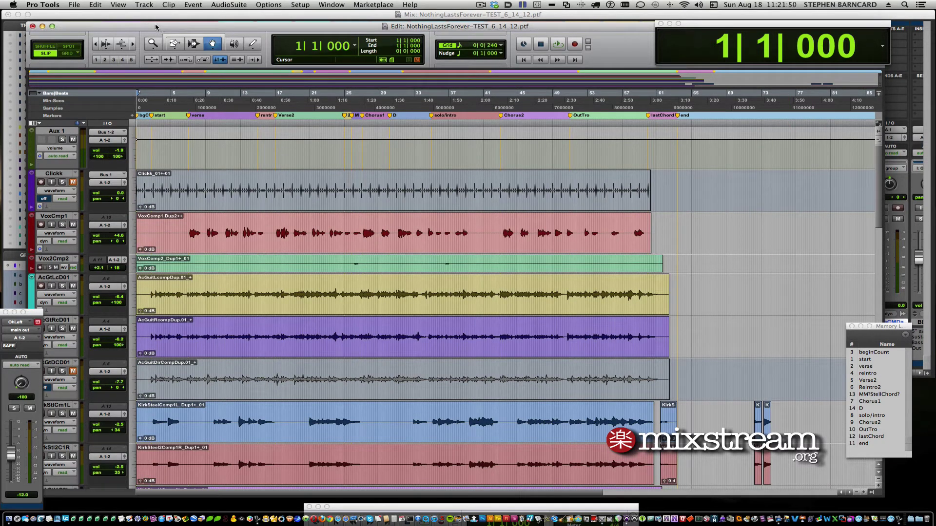
{"action": "key", "text": "super+s"}
{"action": "left_click", "coordinate": [75, 5]}
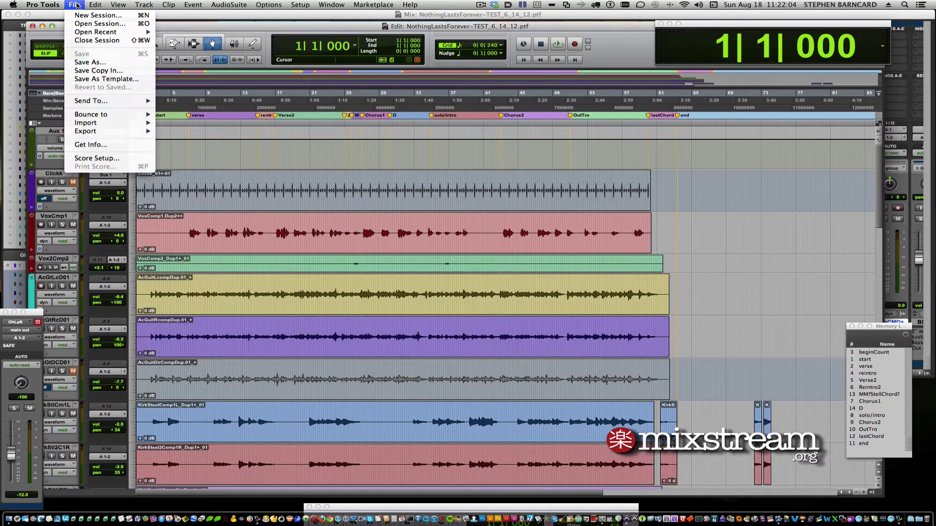
Step: Set the session copy to include Audio Files and Main Playlist Only, as 48 kHz 24-bit WAV
{"action": "left_click", "coordinate": [116, 71]}
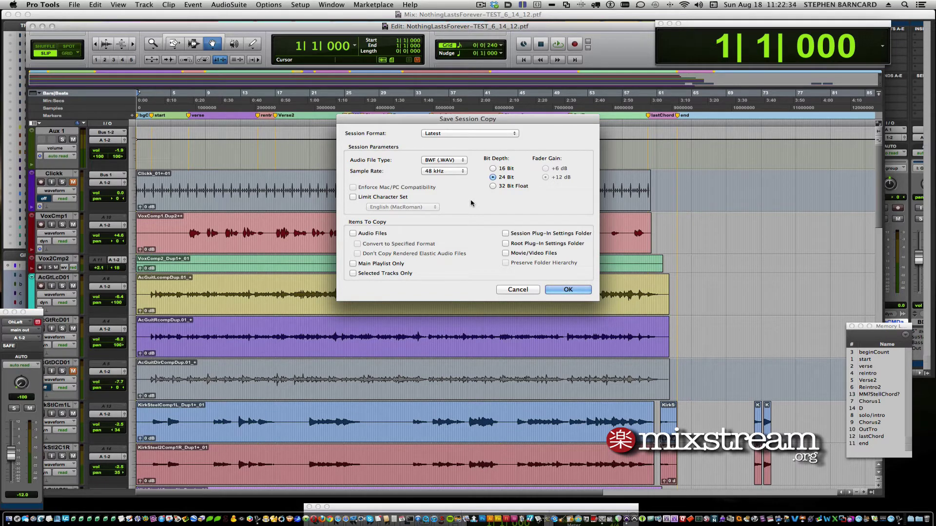
{"action": "left_click", "coordinate": [353, 234]}
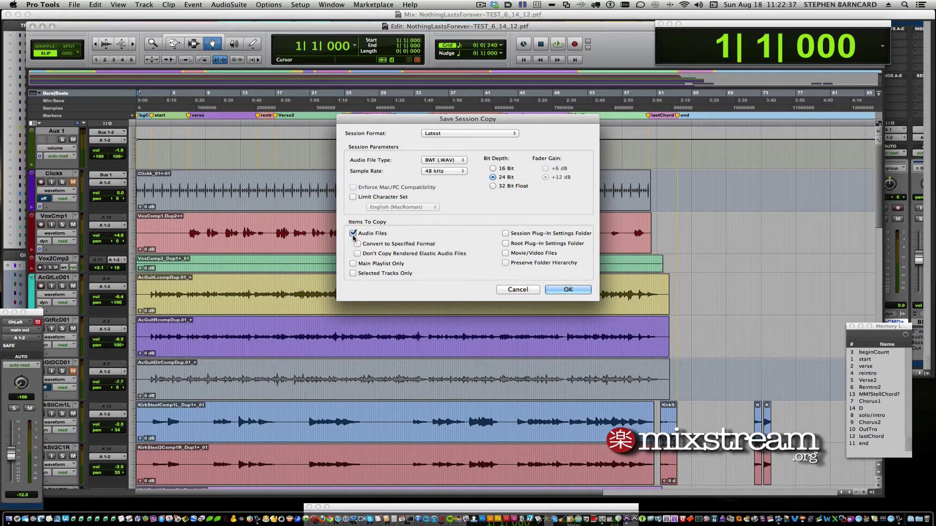
{"action": "left_click", "coordinate": [353, 265]}
Step: Save 'Copy of NothingLastsForever-TEST_6_14_12' into condensing sessions, then save the current session
{"action": "left_click", "coordinate": [569, 289]}
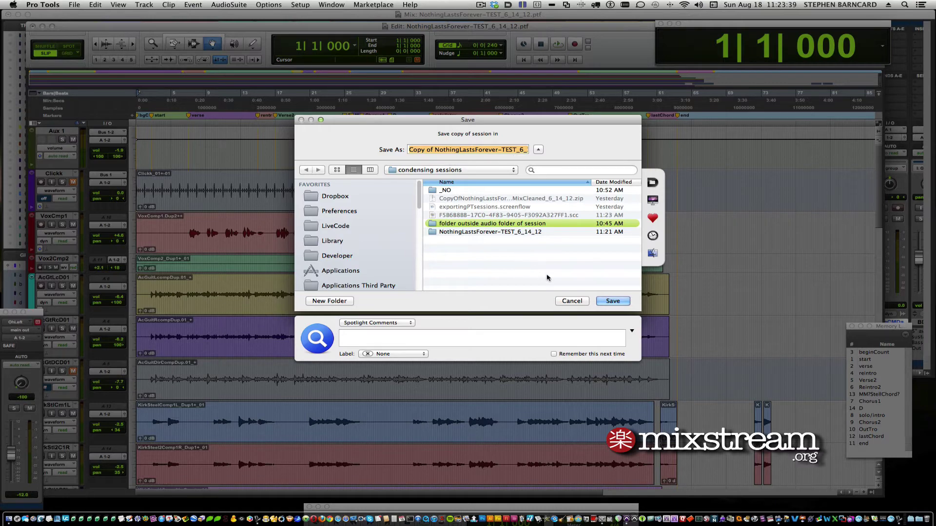
{"action": "left_click", "coordinate": [612, 301]}
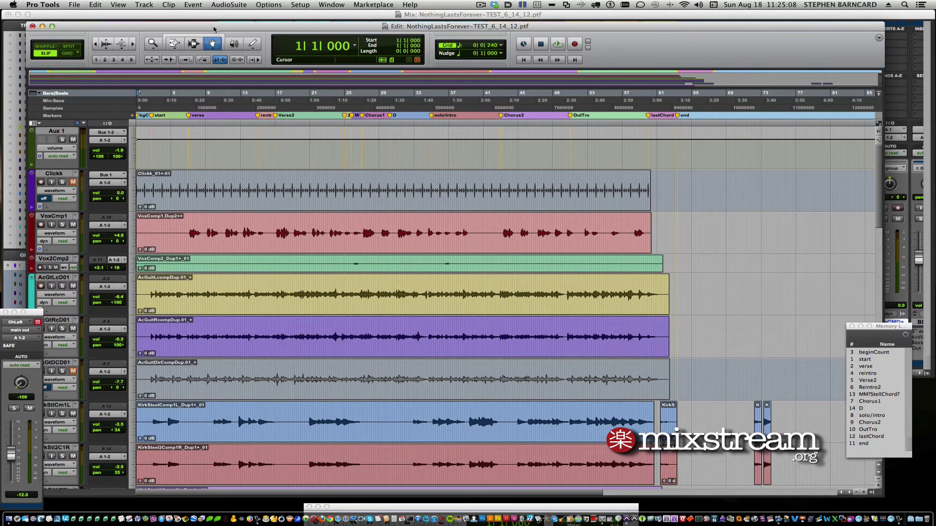
{"action": "key", "text": "super+s"}
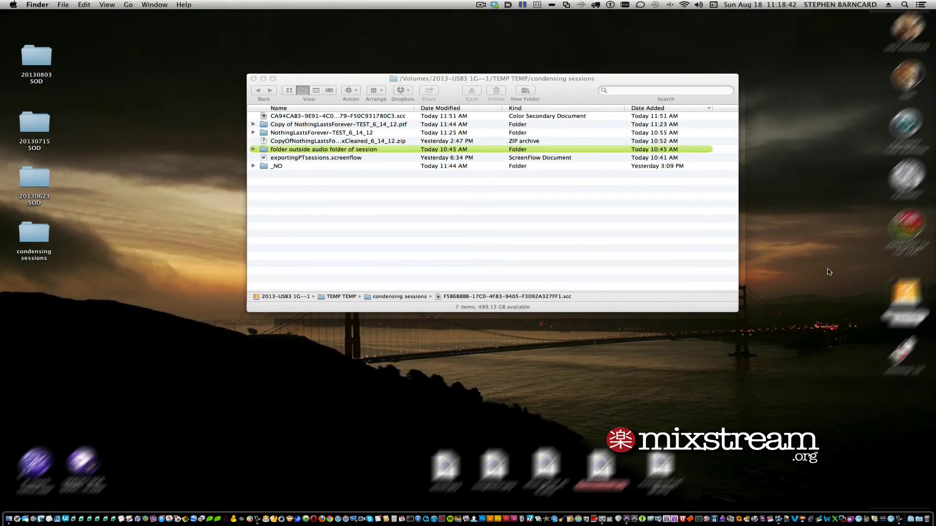
Step: Check the copied session folder's size in Get Info: 1.79 GB in 96 items
{"action": "left_click", "coordinate": [264, 124]}
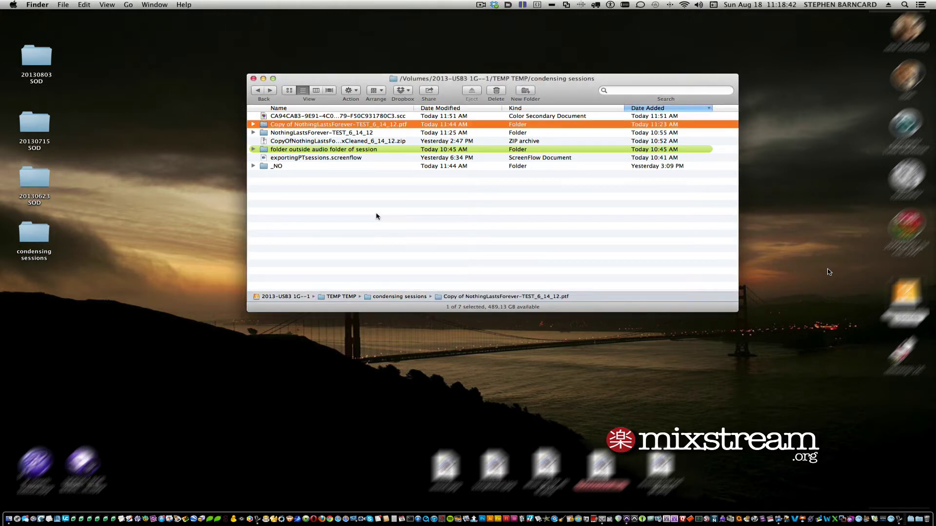
{"action": "key", "text": "super+i"}
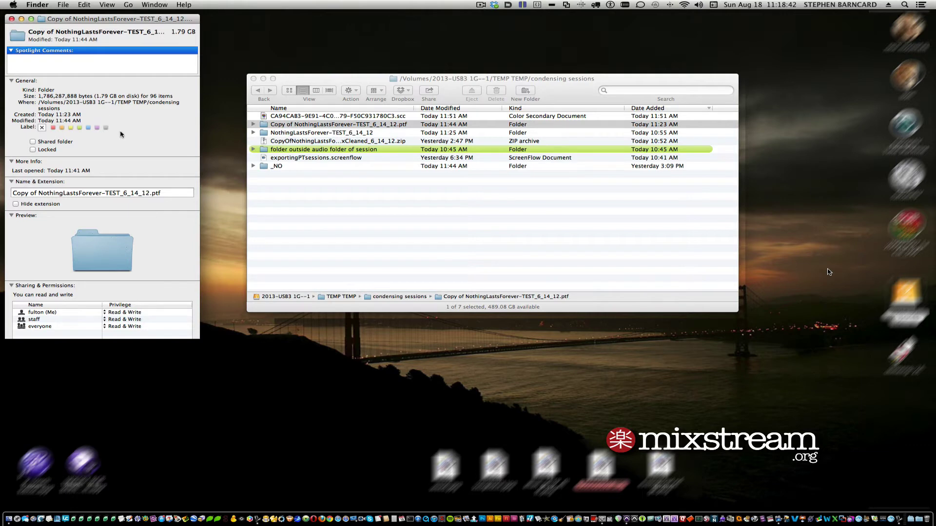
{"action": "left_click", "coordinate": [11, 18]}
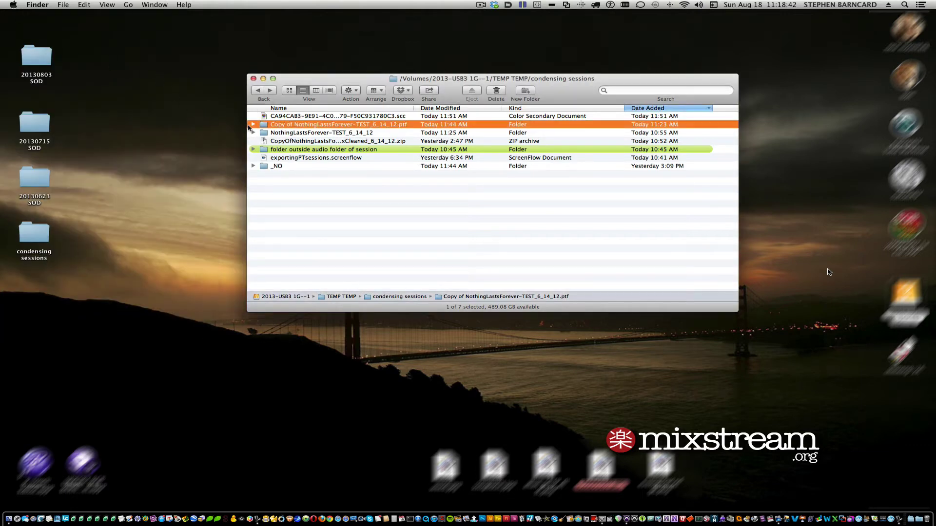
Step: Select the hidden tracks BDOU31 through KrkSRC3 plus Bass in the Tracks list
{"action": "left_click", "coordinate": [254, 124]}
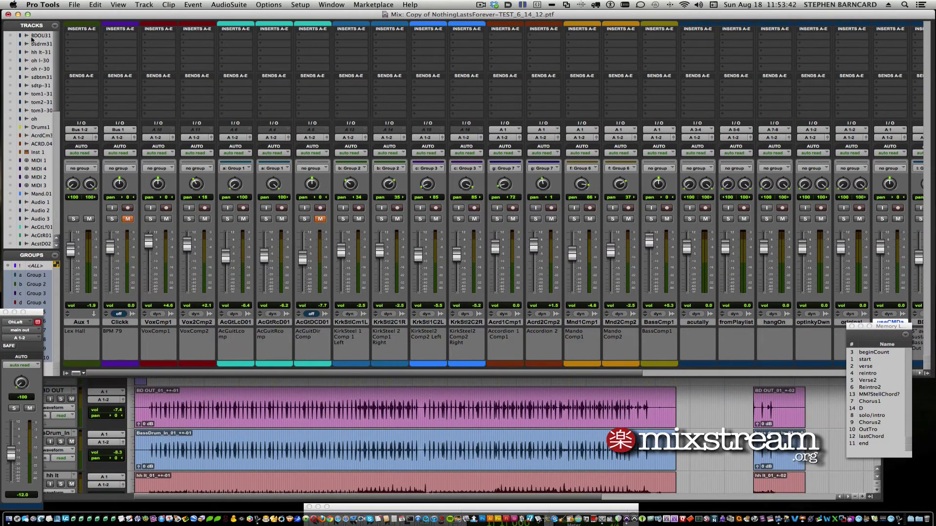
{"action": "left_click", "coordinate": [42, 38]}
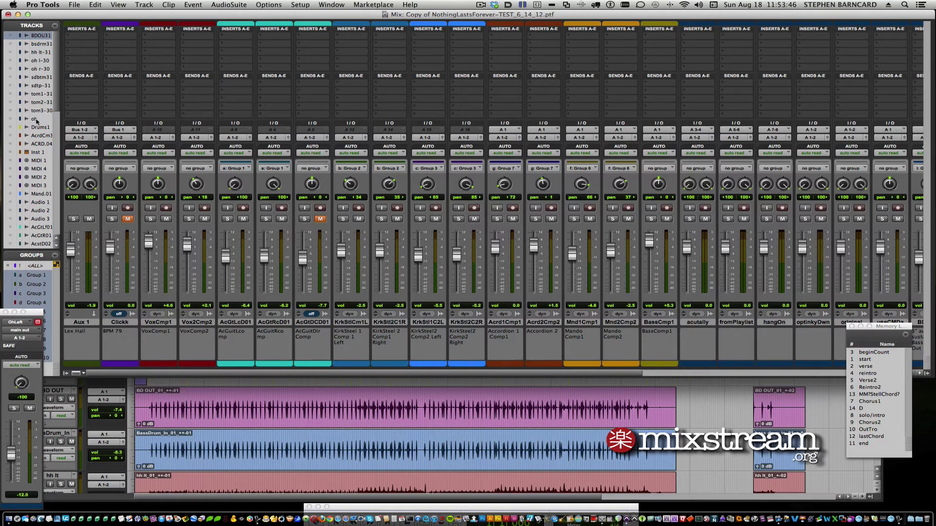
{"action": "scroll", "coordinate": [34, 134], "scroll_direction": "down", "scroll_amount": 3}
{"action": "scroll", "coordinate": [33, 139], "scroll_direction": "down", "scroll_amount": 7}
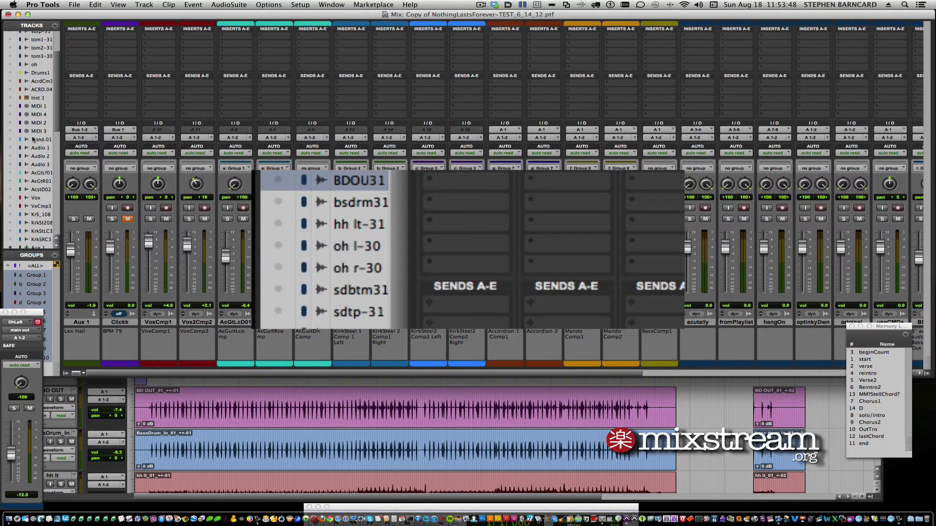
{"action": "scroll", "coordinate": [32, 146], "scroll_direction": "down", "scroll_amount": 4}
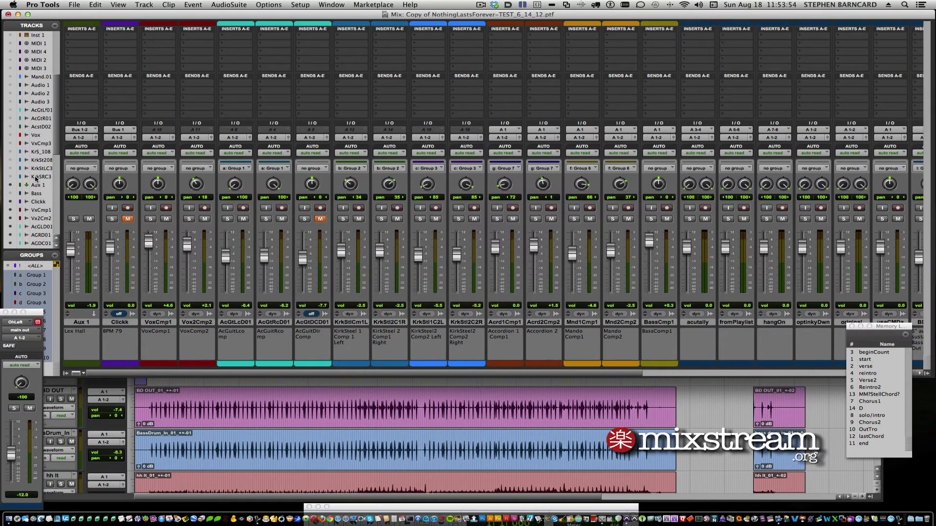
{"action": "left_click", "coordinate": [35, 178], "text": "shift"}
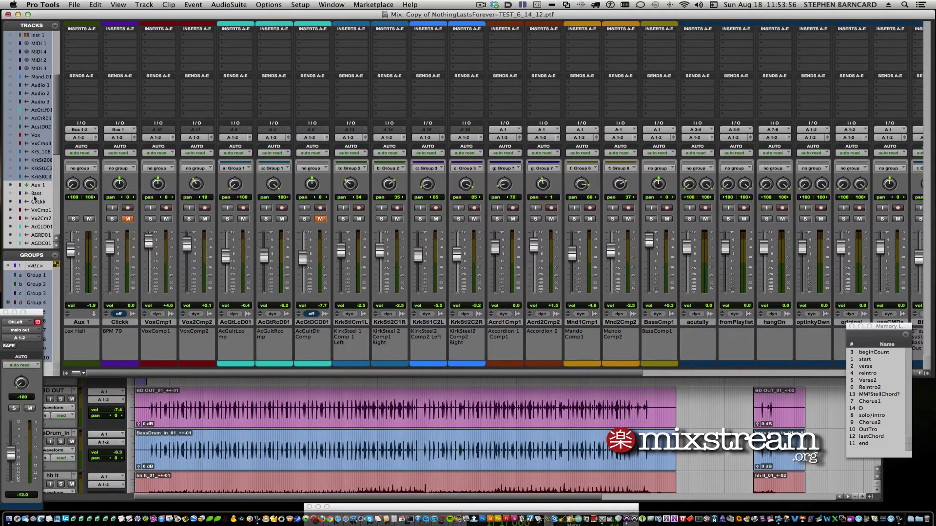
{"action": "left_click", "coordinate": [33, 194], "text": "super"}
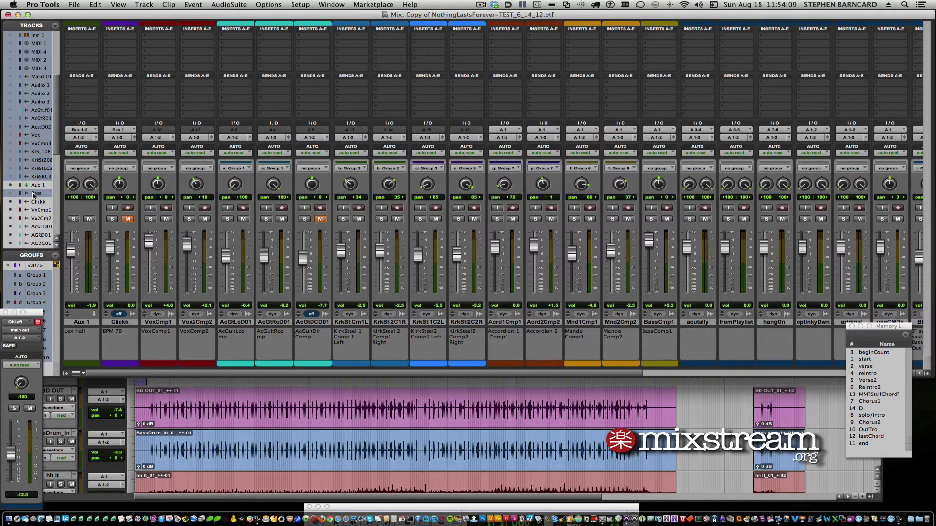
{"action": "left_click", "coordinate": [34, 162], "text": "super"}
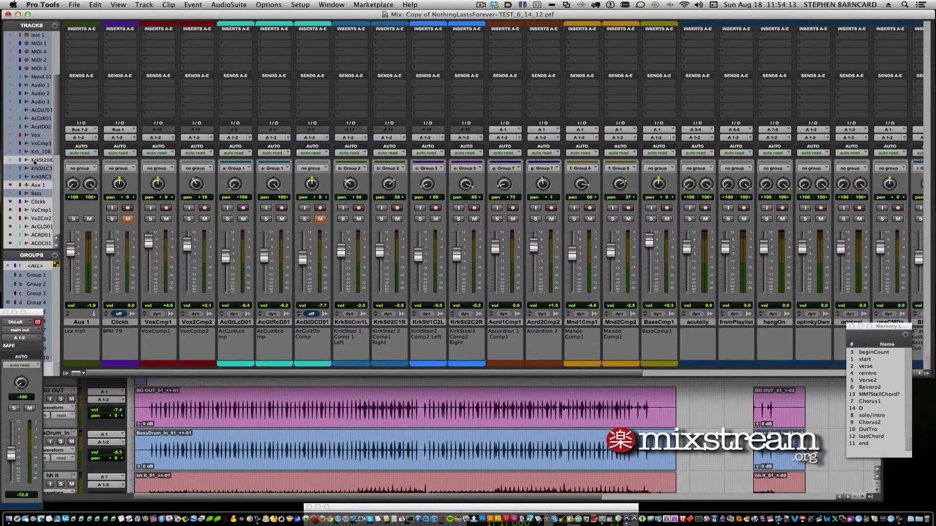
{"action": "left_click", "coordinate": [33, 162], "text": "super"}
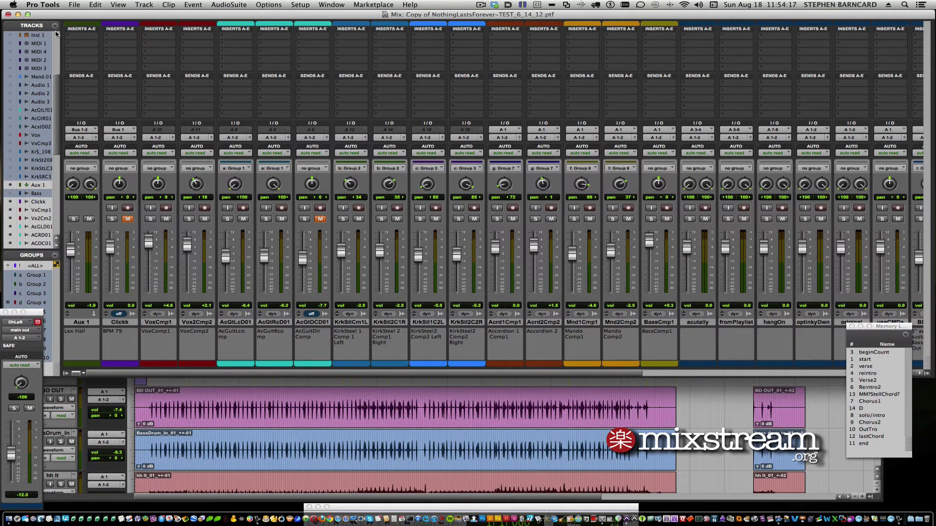
{"action": "left_click", "coordinate": [143, 4]}
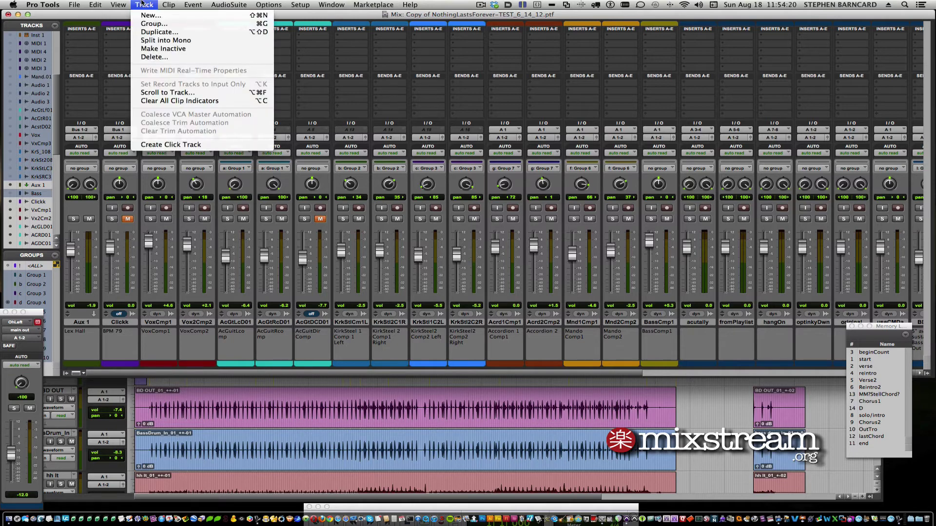
Step: Delete the 33 selected tracks, confirming despite their active clips
{"action": "left_click", "coordinate": [204, 57]}
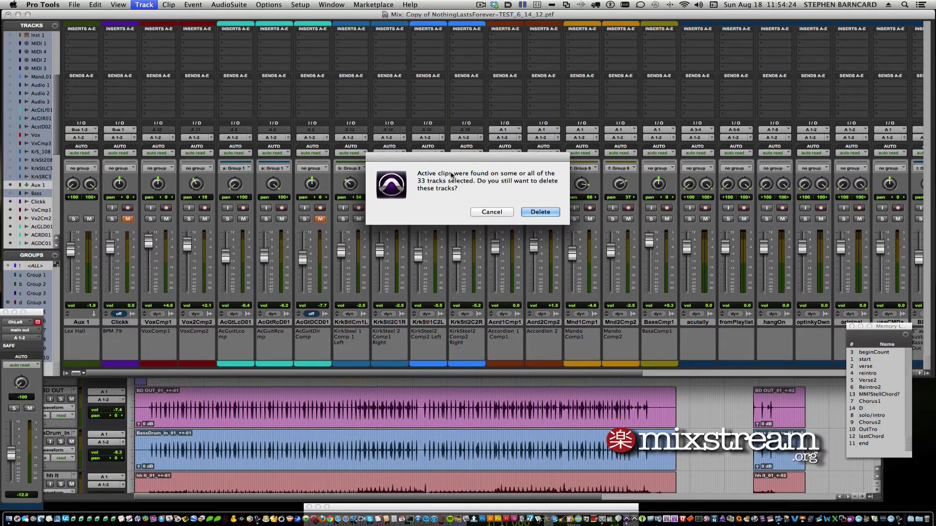
{"action": "left_click", "coordinate": [540, 212]}
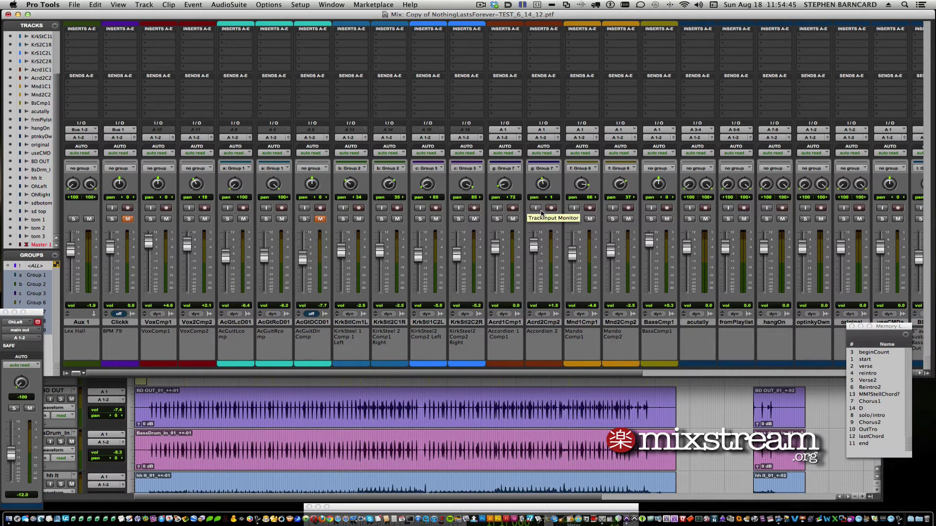
Step: Recheck the copy folder's size in Finder (still 1.79 GB), then return to Pro Tools
{"action": "key", "text": "super+Tab"}
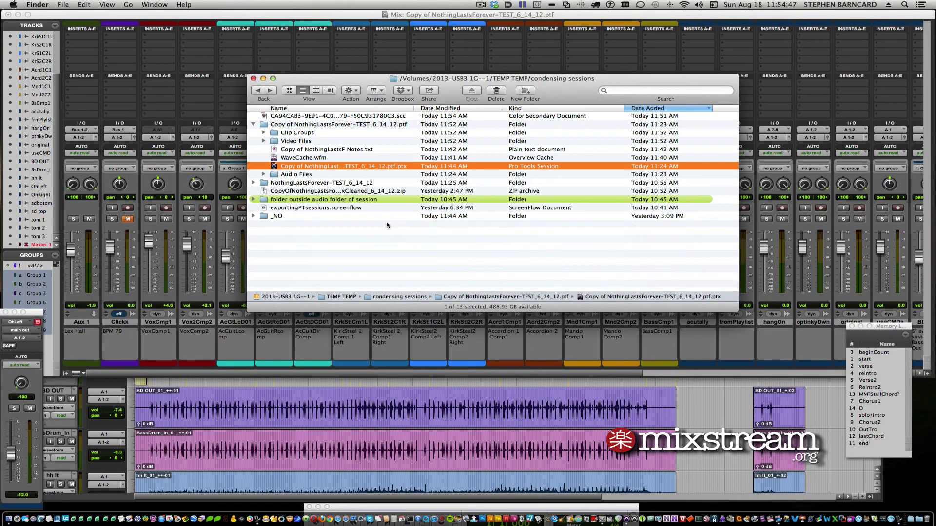
{"action": "left_click", "coordinate": [265, 125]}
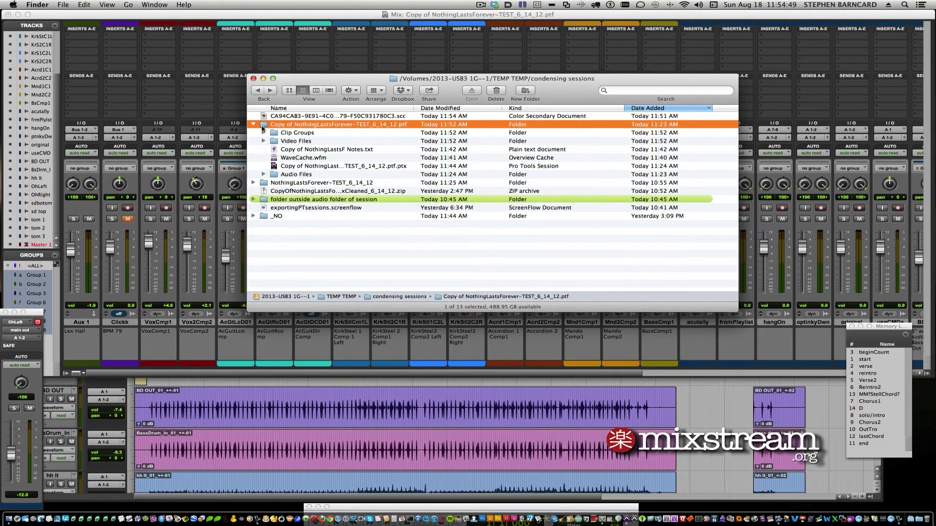
{"action": "key", "text": "super+i"}
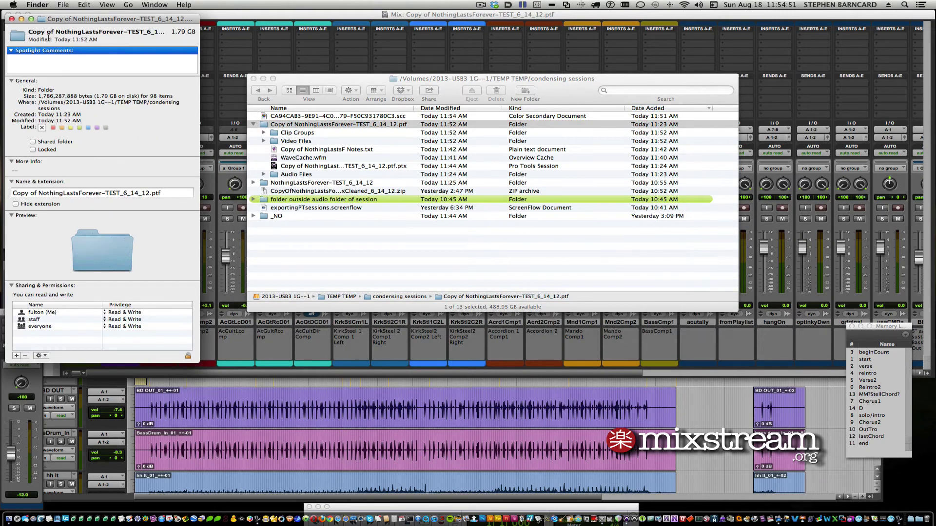
{"action": "left_click", "coordinate": [11, 19]}
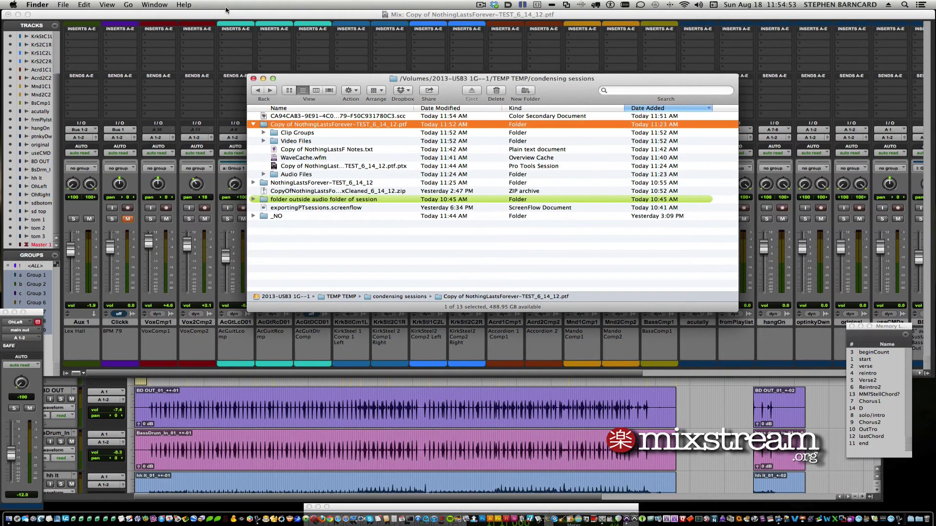
{"action": "left_click", "coordinate": [363, 15]}
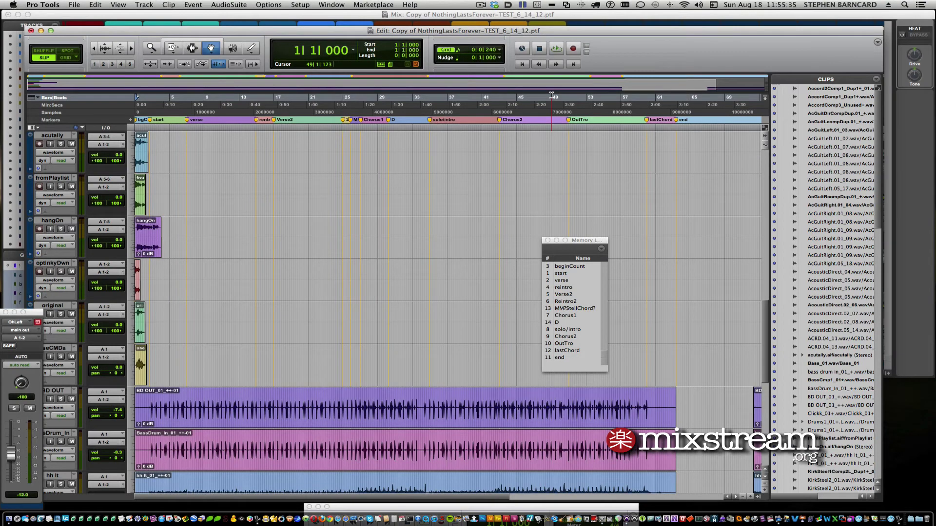
Step: Select all unused clips in the Clips list
{"action": "left_click", "coordinate": [876, 79]}
{"action": "mouse_move", "coordinate": [857, 103]}
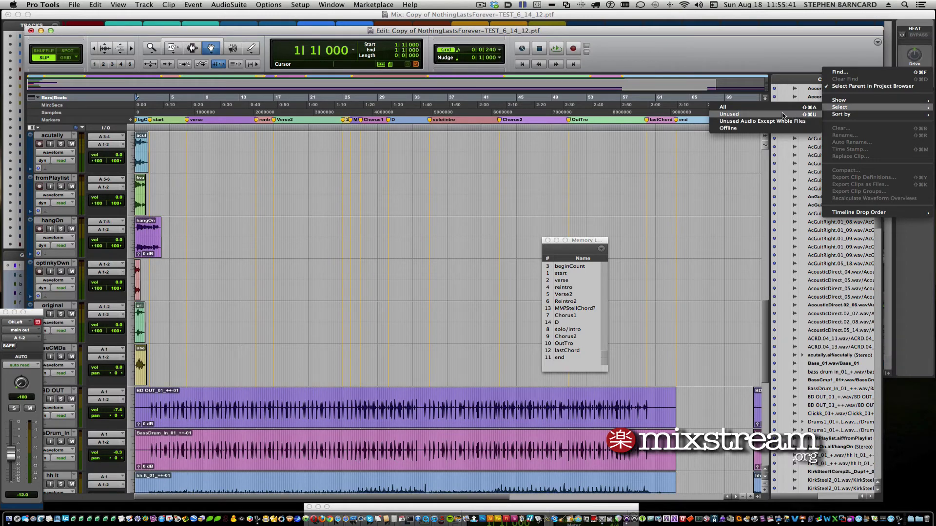
{"action": "left_click", "coordinate": [782, 115]}
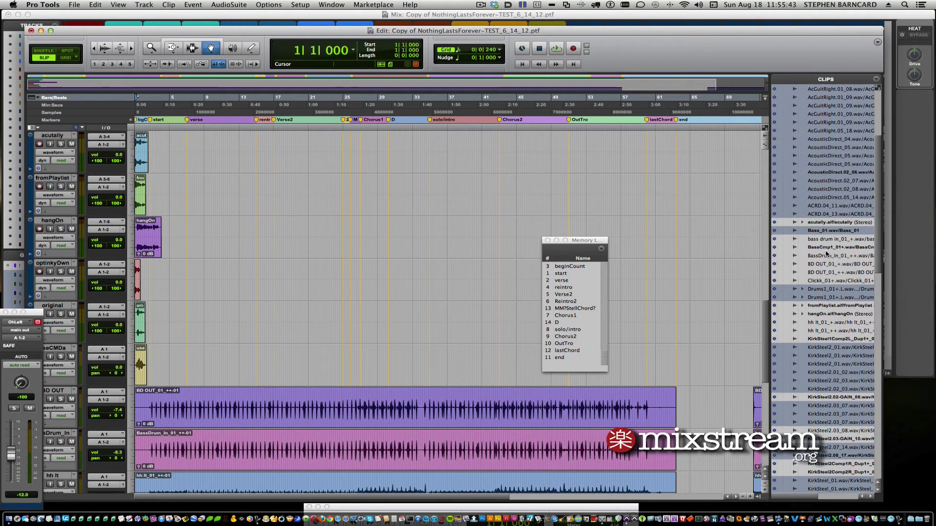
{"action": "scroll", "coordinate": [825, 254], "scroll_direction": "down", "scroll_amount": 15}
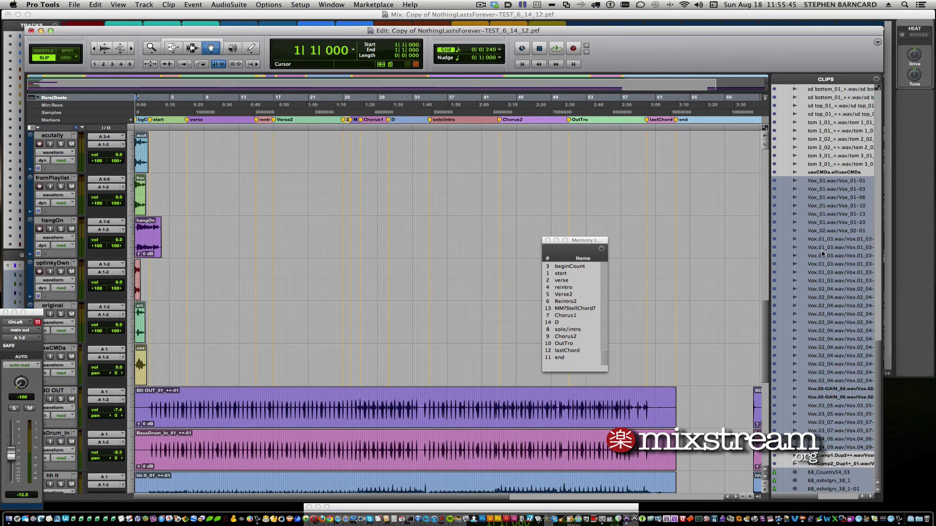
{"action": "scroll", "coordinate": [823, 253], "scroll_direction": "up", "scroll_amount": 15}
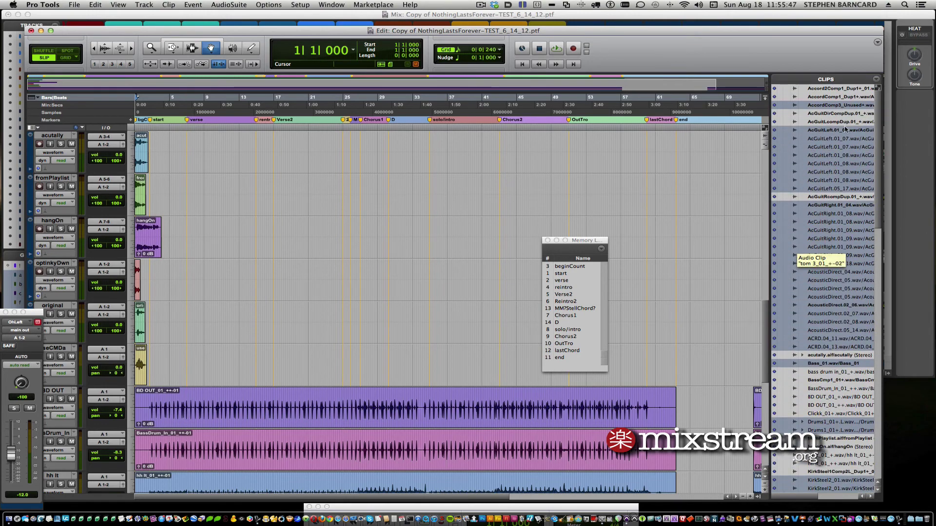
Step: Clear the selected unused clips, deleting their files from disk, and switch to Finder
{"action": "left_click", "coordinate": [877, 79]}
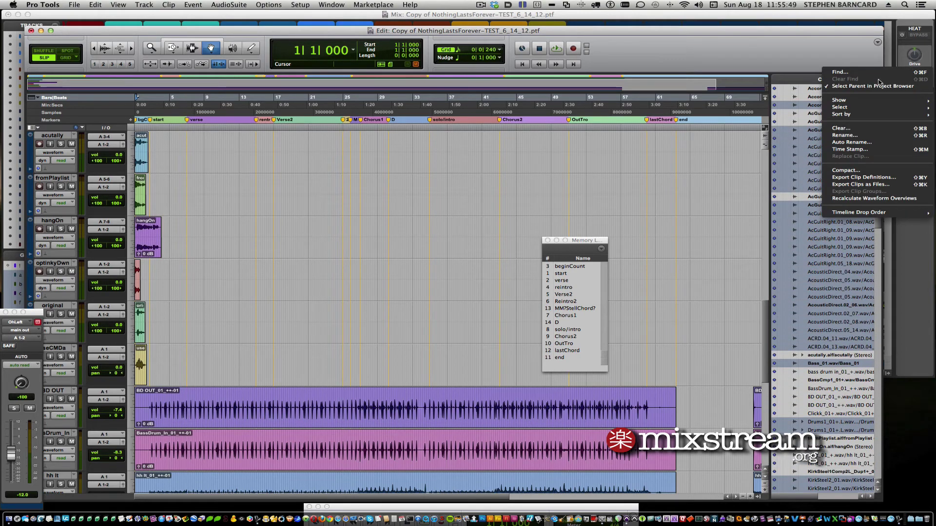
{"action": "left_click", "coordinate": [864, 128]}
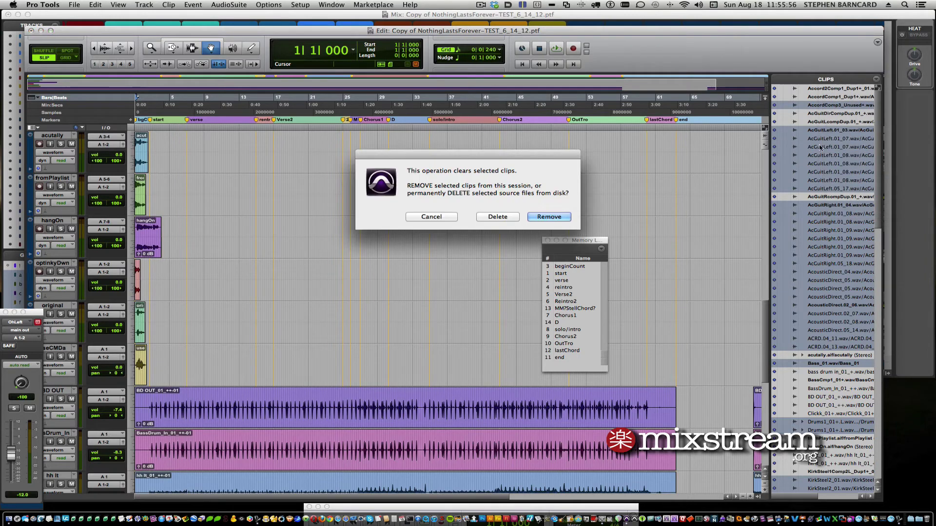
{"action": "left_click", "coordinate": [493, 221]}
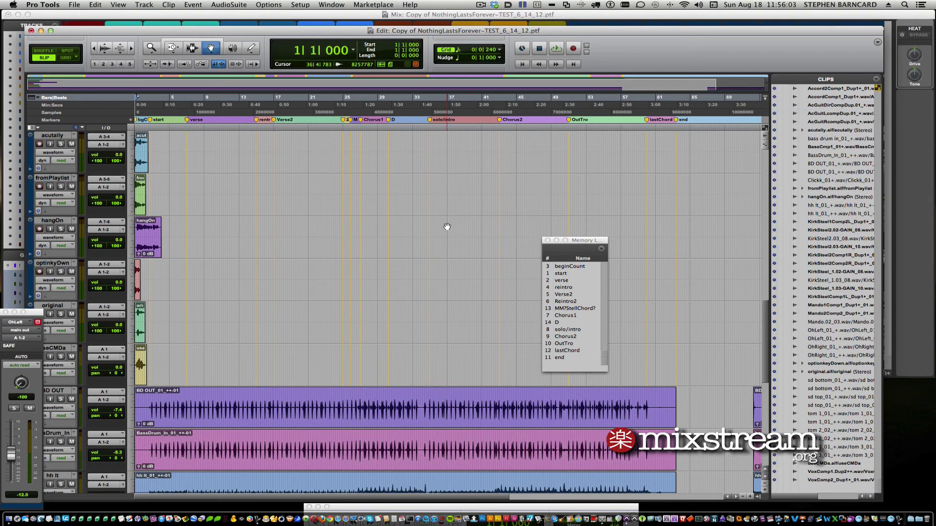
{"action": "key", "text": "super+Tab"}
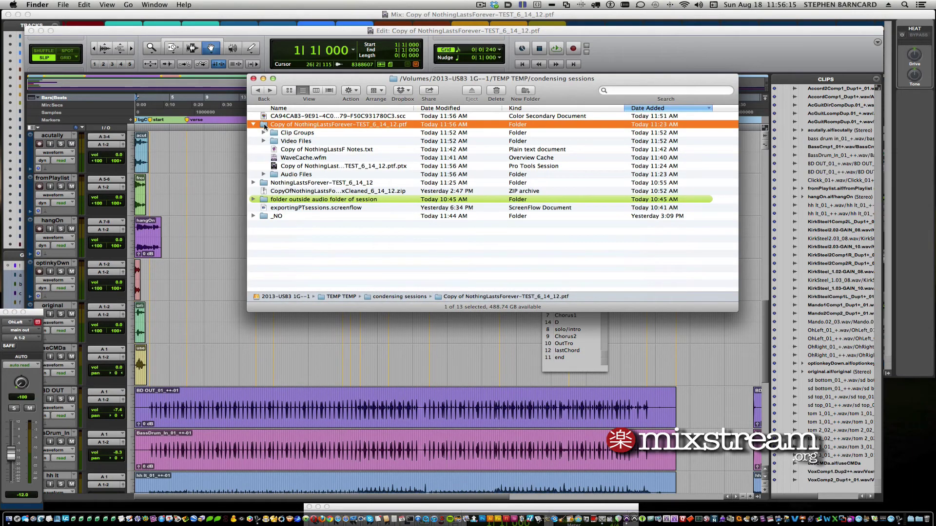
Step: Confirm the session copy folder is 1.06 GB with 55 items, then return to Pro Tools
{"action": "key", "text": "super+i"}
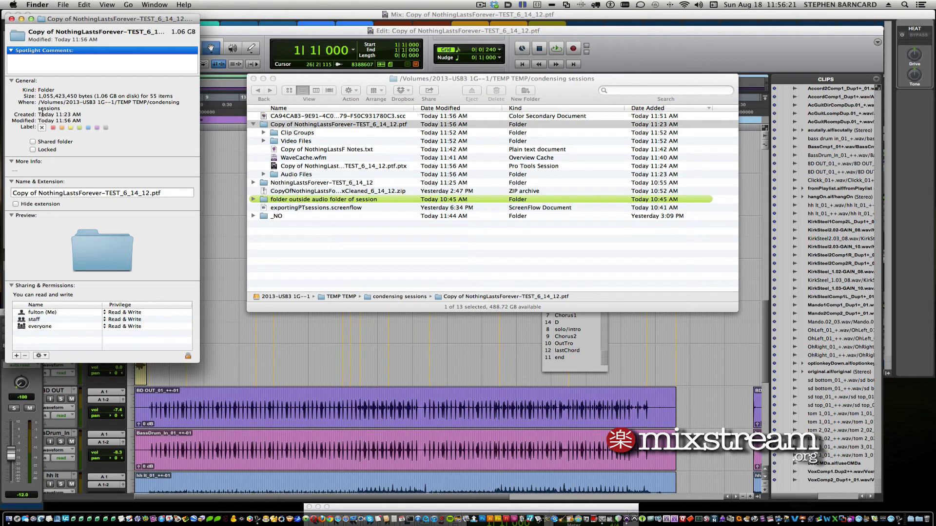
{"action": "left_click", "coordinate": [12, 19]}
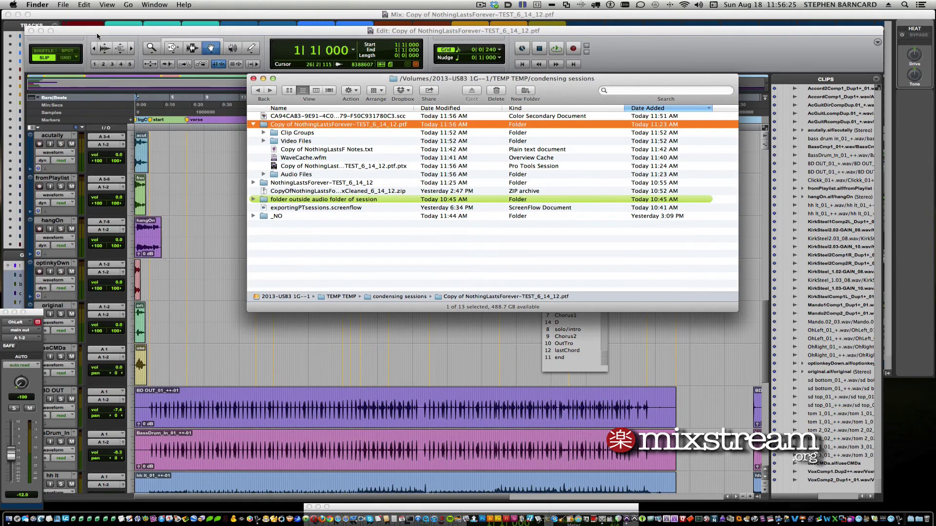
{"action": "left_click", "coordinate": [858, 84]}
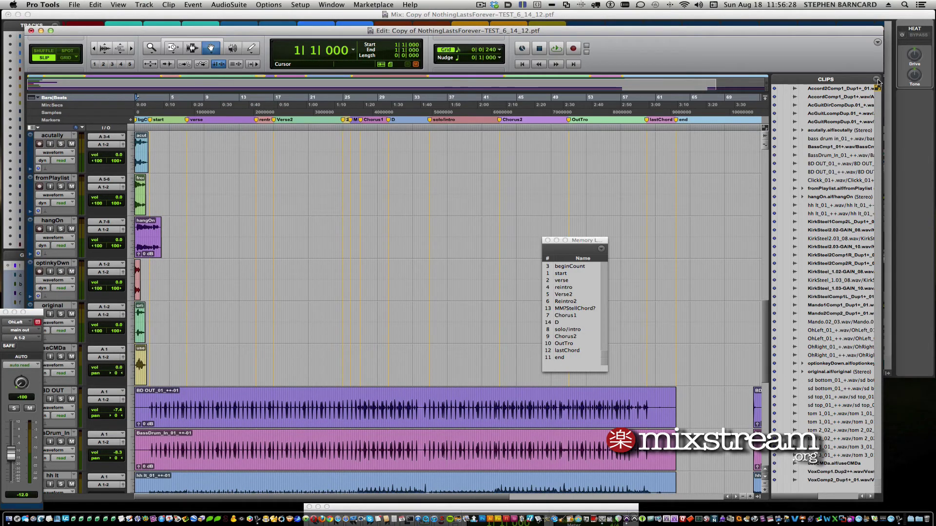
Step: Select all unused clips and compact their audio with 1000 ms padding
{"action": "left_click", "coordinate": [876, 79]}
{"action": "mouse_move", "coordinate": [840, 107]}
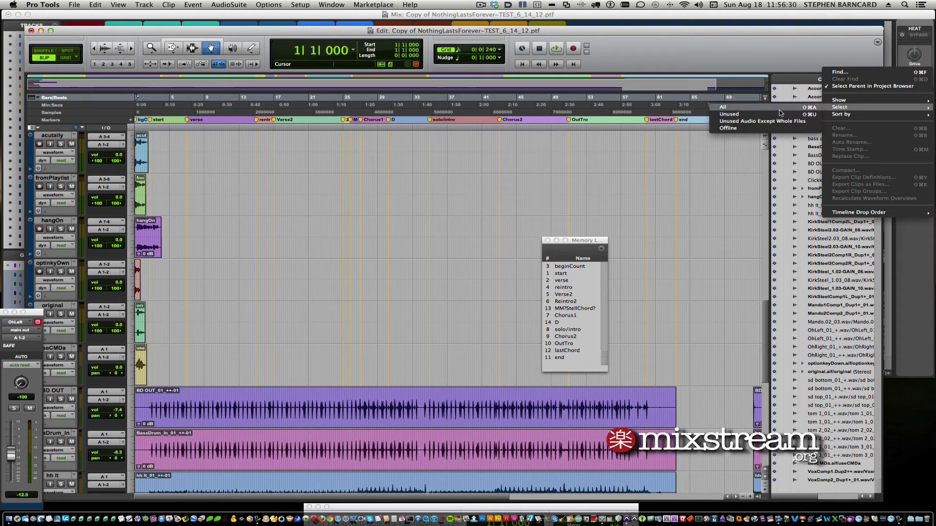
{"action": "left_click", "coordinate": [746, 107]}
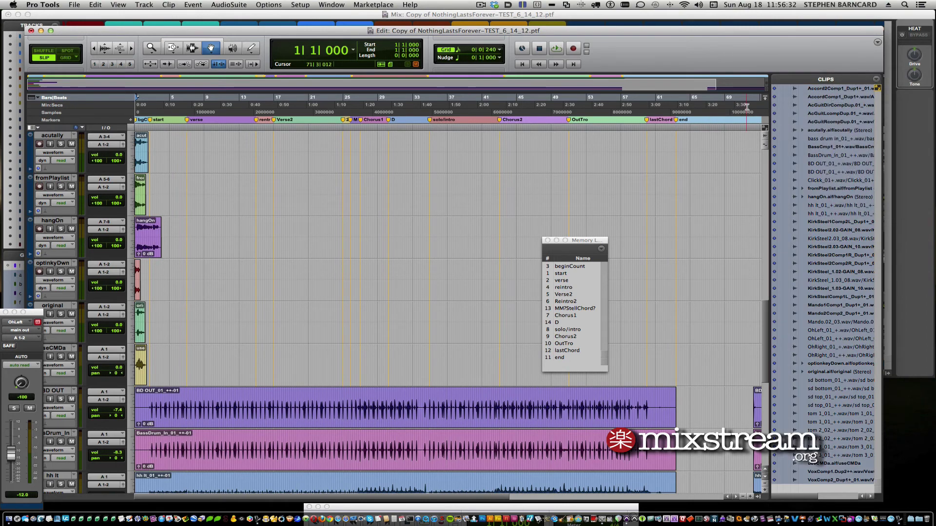
{"action": "left_click", "coordinate": [877, 79]}
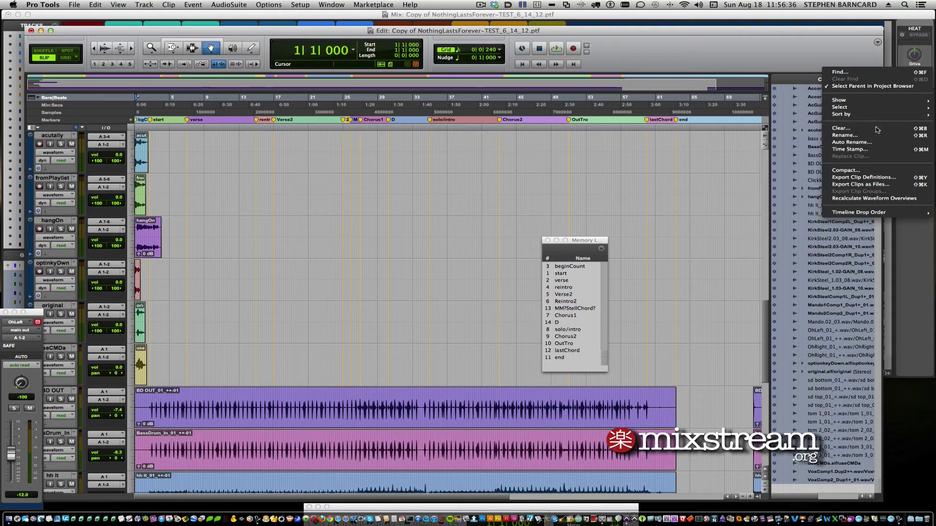
{"action": "left_click", "coordinate": [877, 170]}
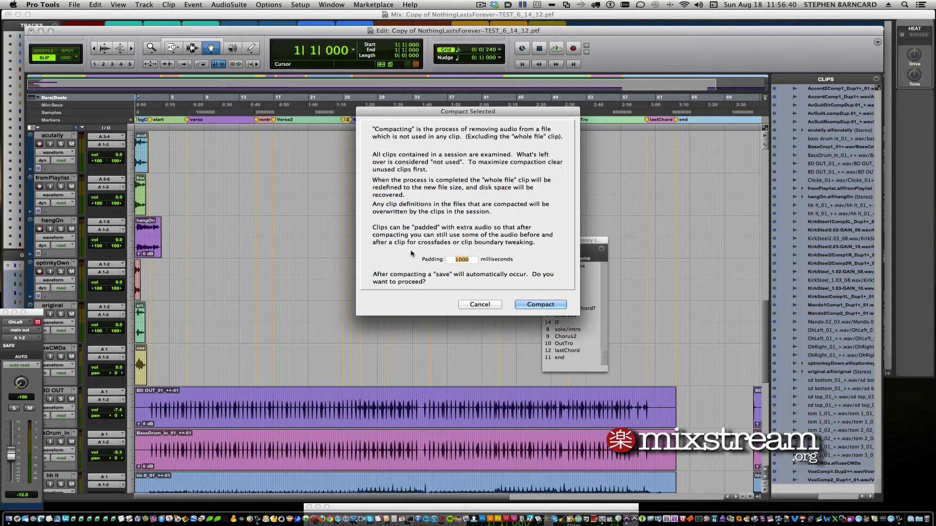
{"action": "left_click", "coordinate": [536, 304]}
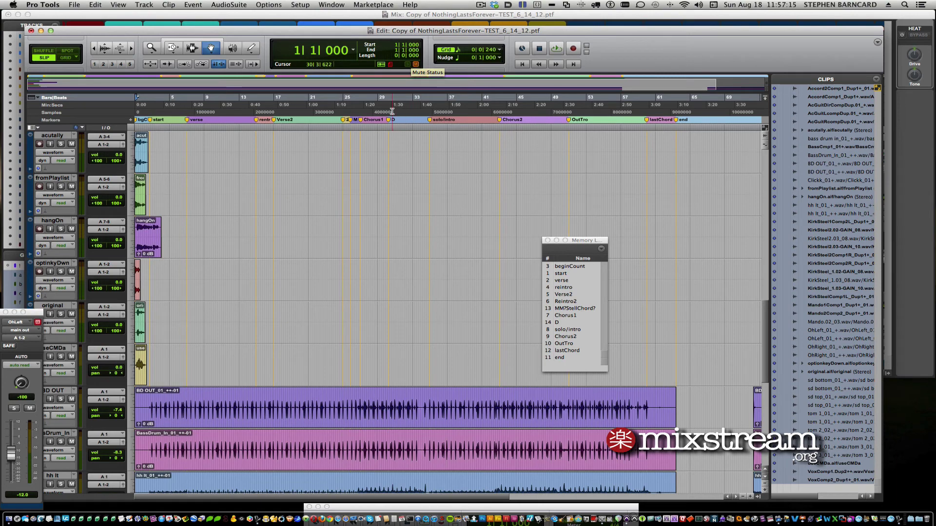
Step: Confirm the compacted session copy folder is now 745.7 MB, then collapse its contents
{"action": "key", "text": "super+Tab"}
{"action": "key", "text": "super+Tab"}
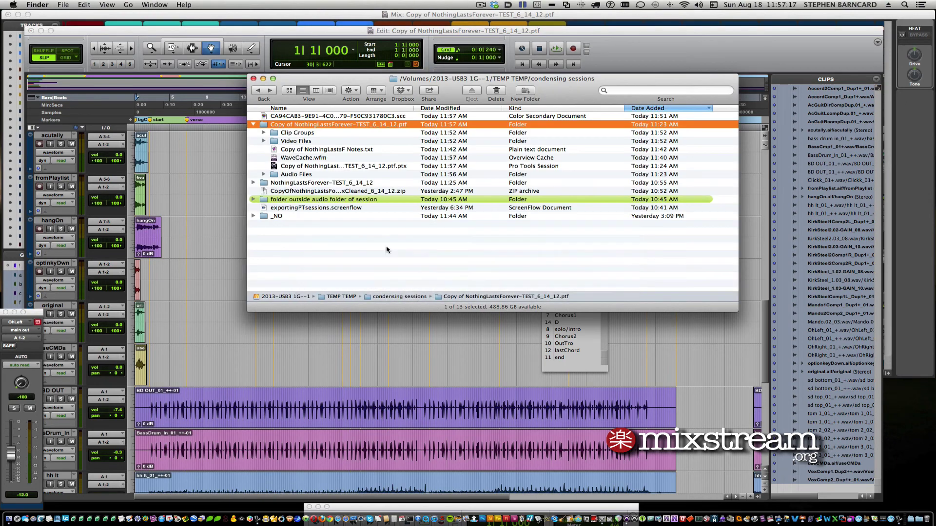
{"action": "key", "text": "super+i"}
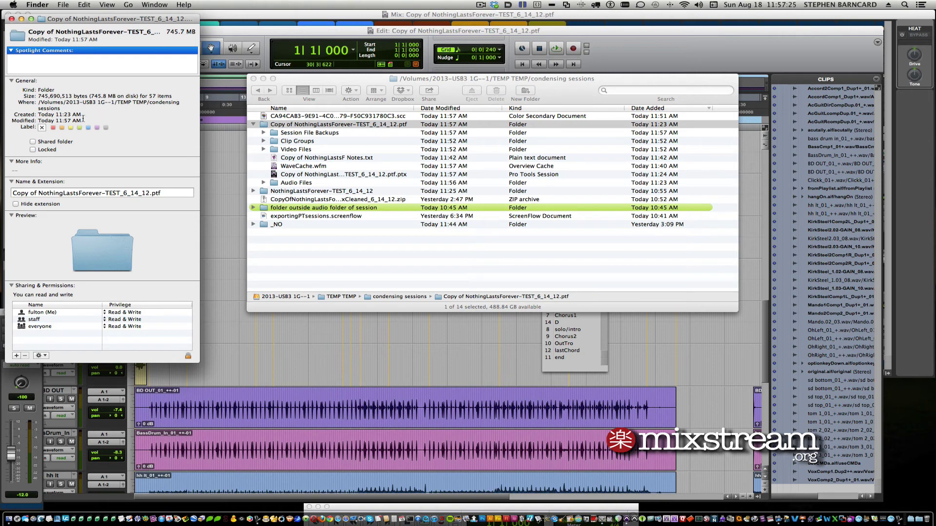
{"action": "left_click", "coordinate": [12, 20]}
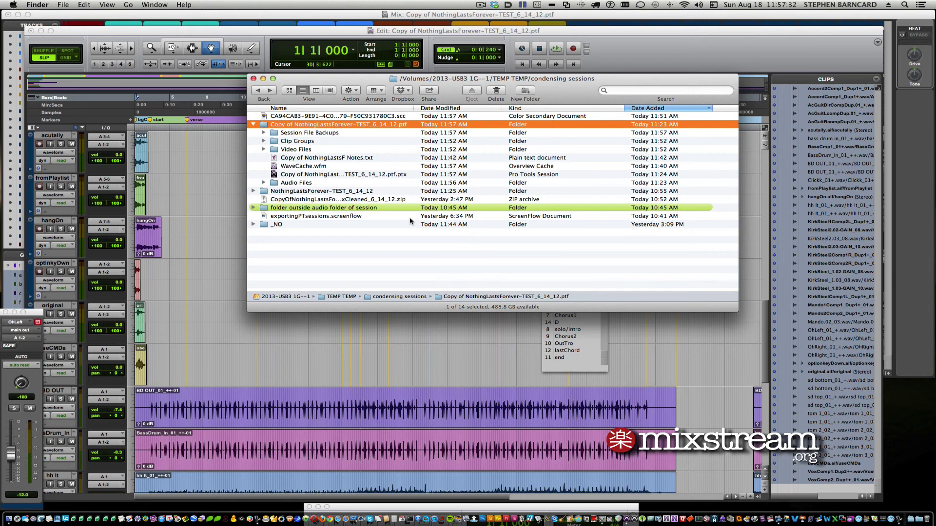
{"action": "left_click", "coordinate": [253, 125]}
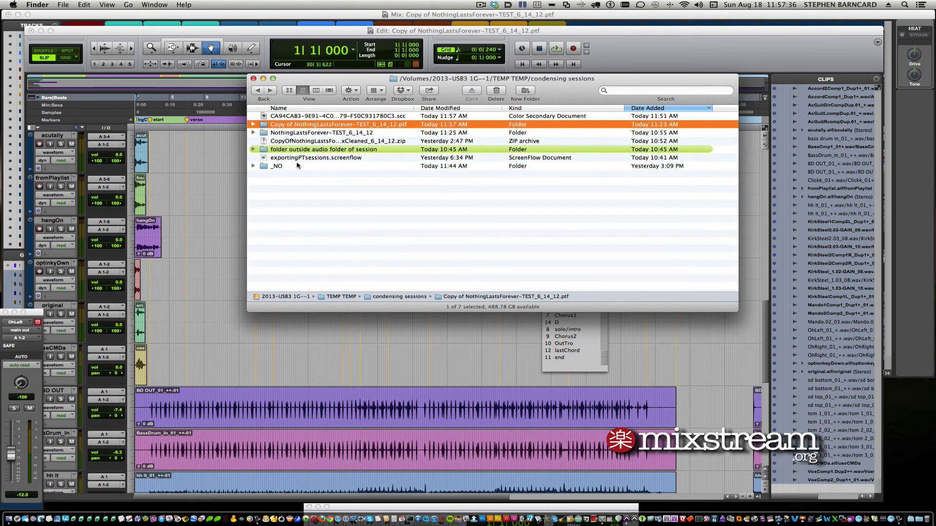
Step: Compress the session copy folder into Copy of NothingLastsForever-TEST_6_14_12.ptf.zip
{"action": "left_click", "coordinate": [58, 5]}
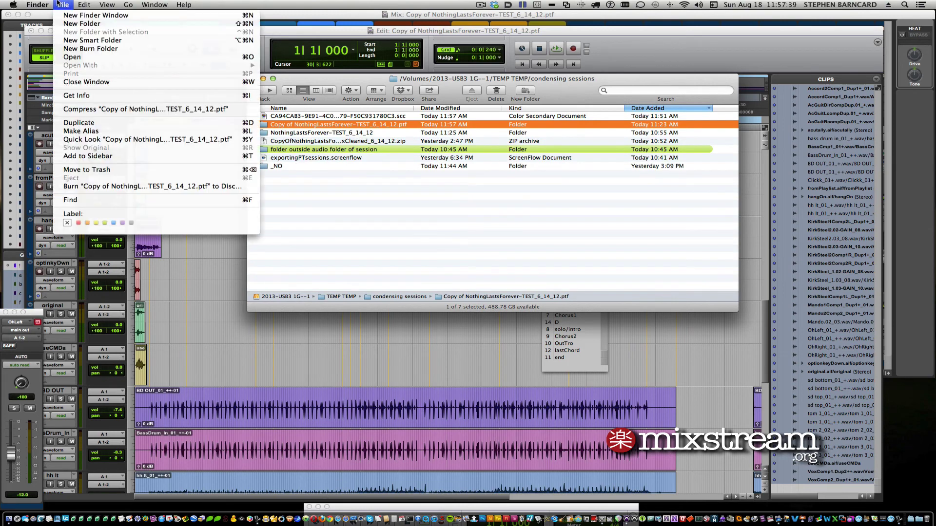
{"action": "left_click", "coordinate": [148, 109]}
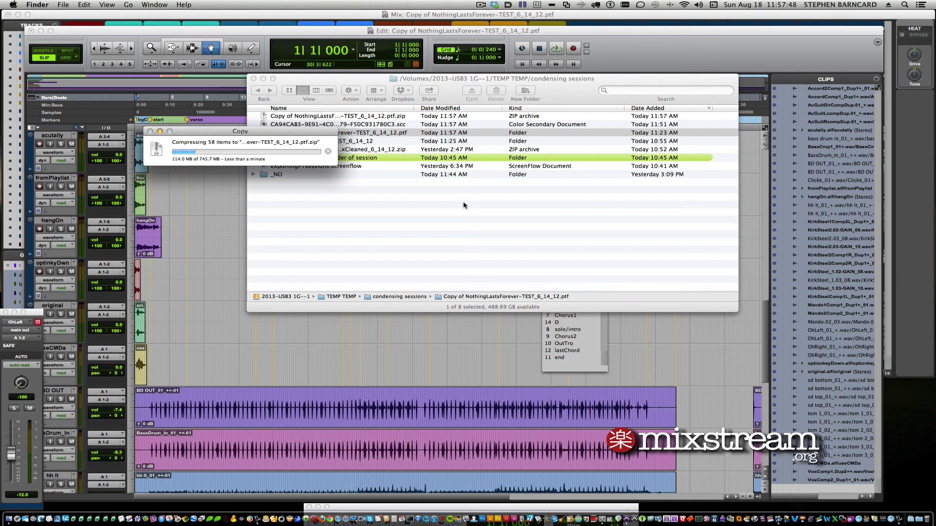
{"action": "left_click", "coordinate": [481, 5]}
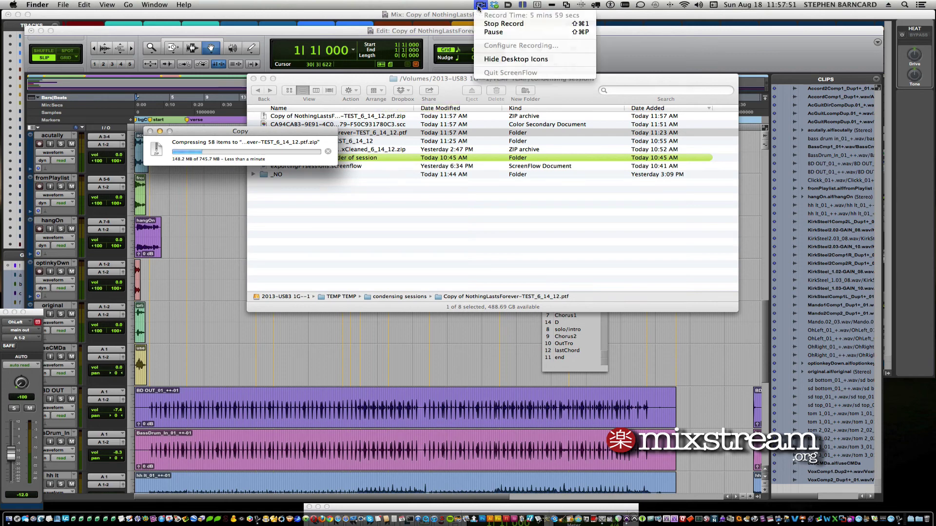
{"action": "left_click", "coordinate": [492, 33]}
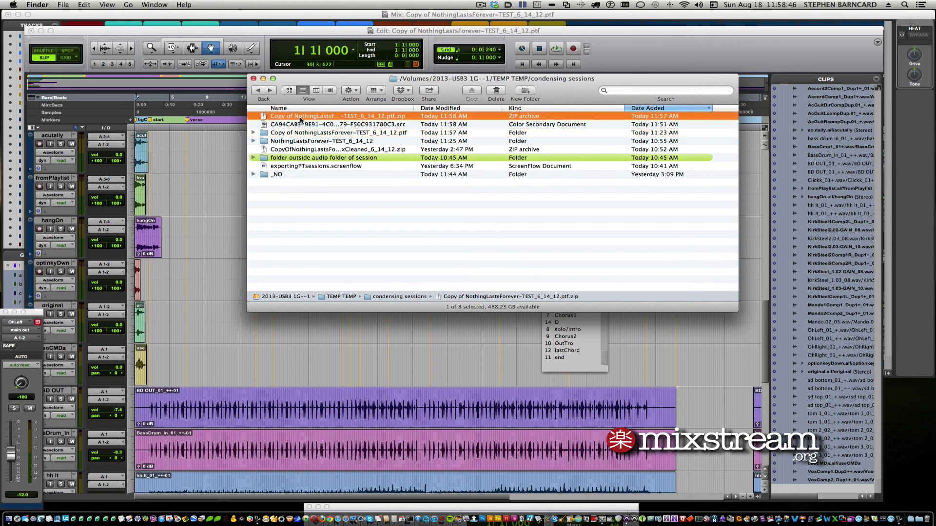
{"action": "key", "text": "super+i"}
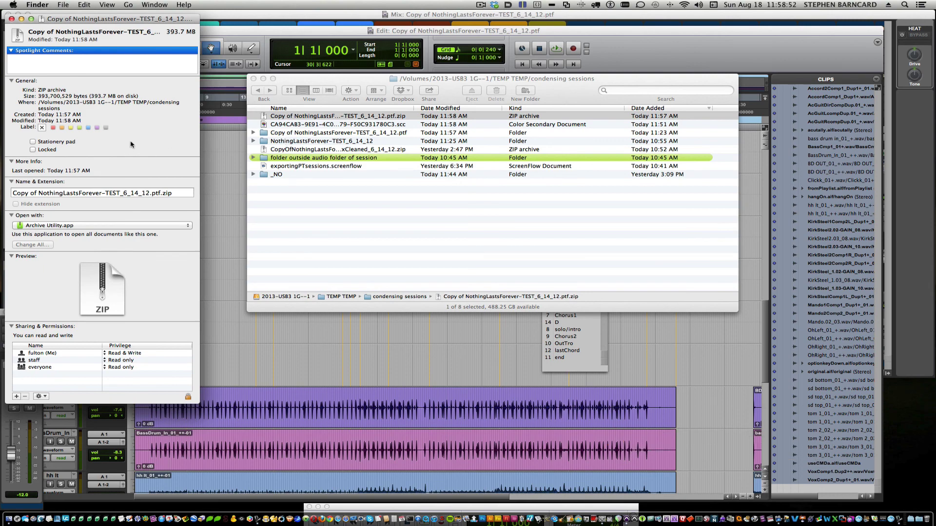
{"action": "left_click", "coordinate": [10, 19]}
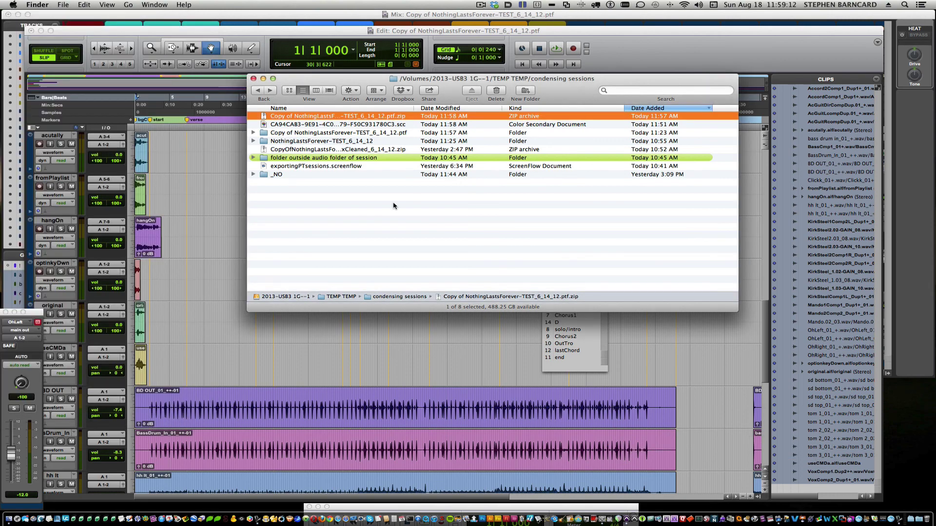